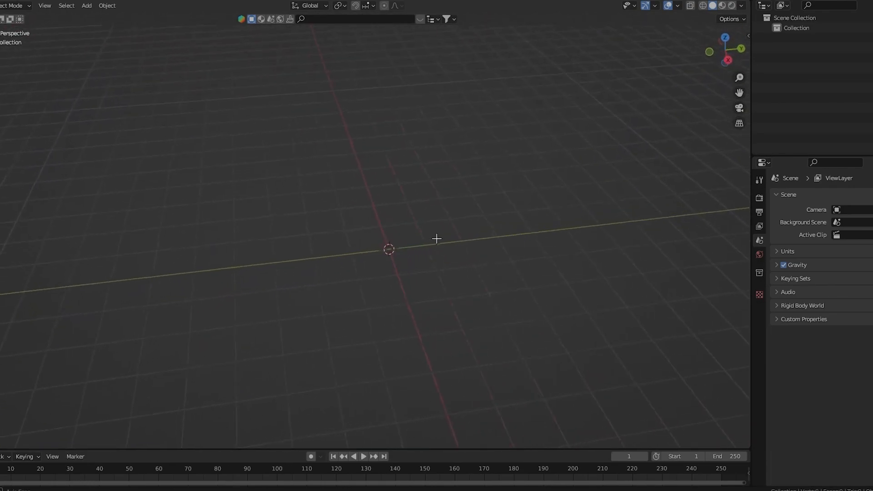
# Add a plane mesh at the origin of the empty scene.
pyautogui.hotkey('shift', 'a')
pyautogui.moveTo(400, 242)
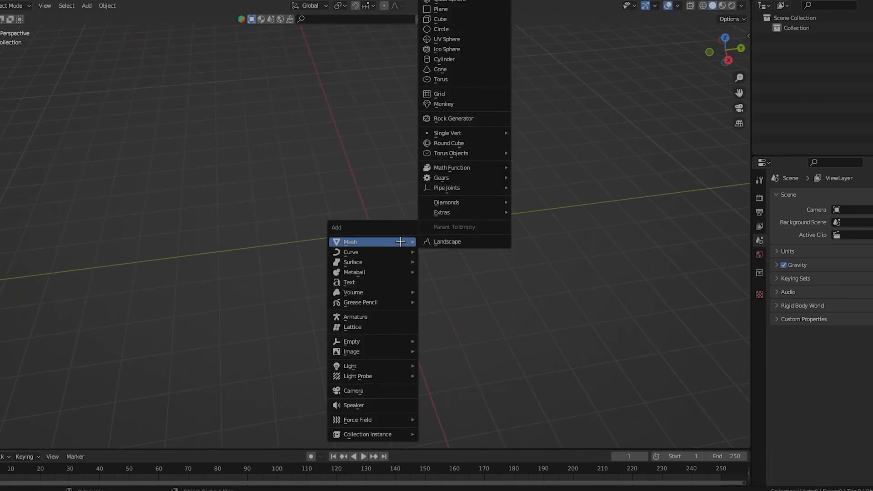
pyautogui.click(440, 9)
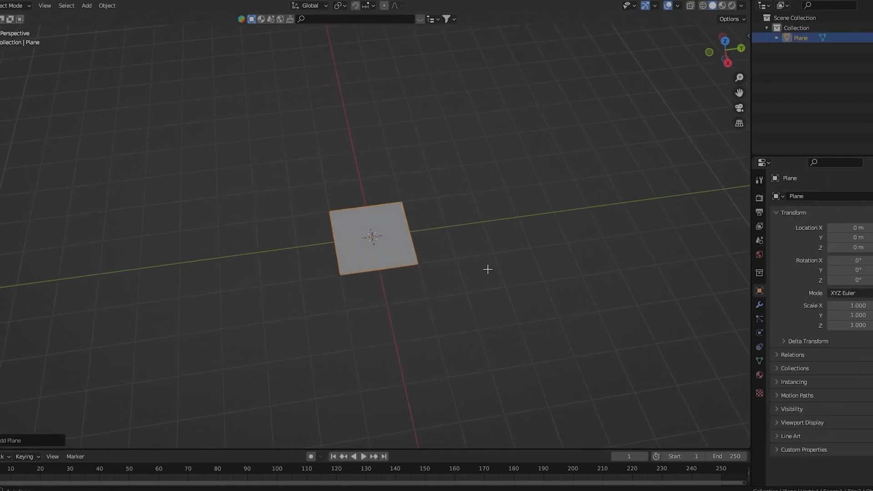
pyautogui.scroll(3, 485, 261)
pyautogui.moveTo(539, 252); pyautogui.dragTo(492, 248, button='middle')
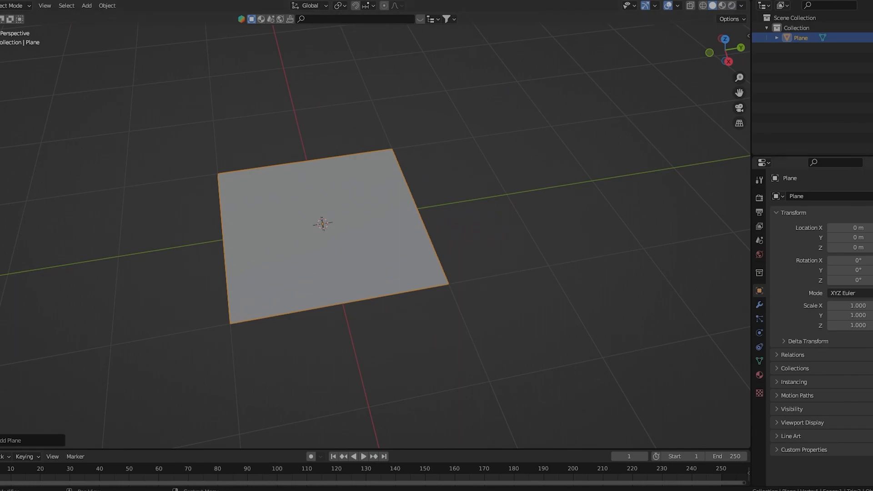
pyautogui.moveTo(446, 287); pyautogui.dragTo(477, 314, button='middle')
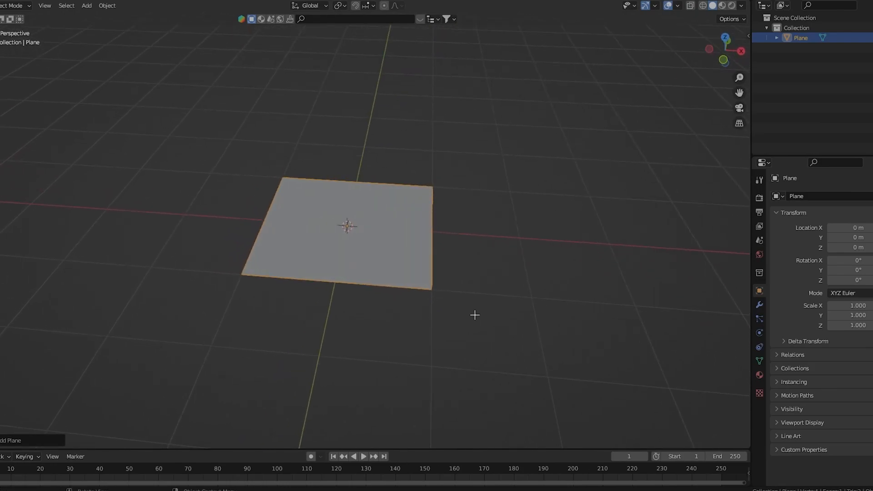
pyautogui.scroll(6, 391, 293)
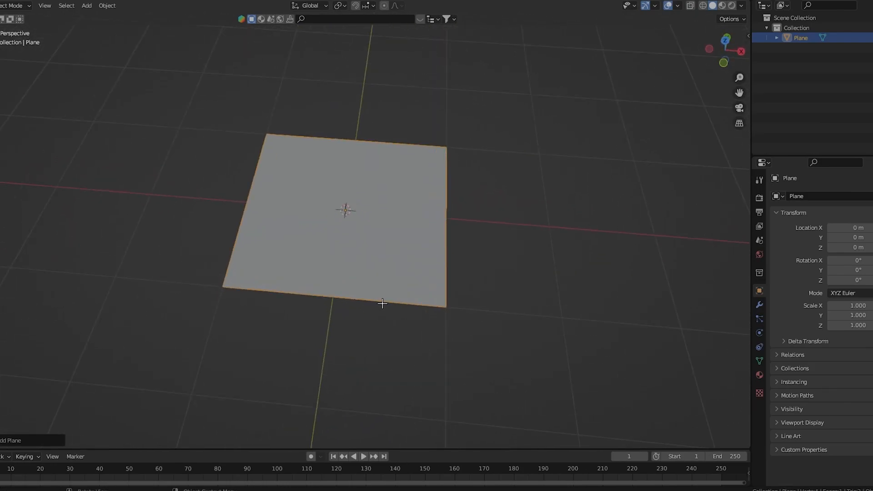
pyautogui.moveTo(369, 304); pyautogui.dragTo(340, 308, button='middle')
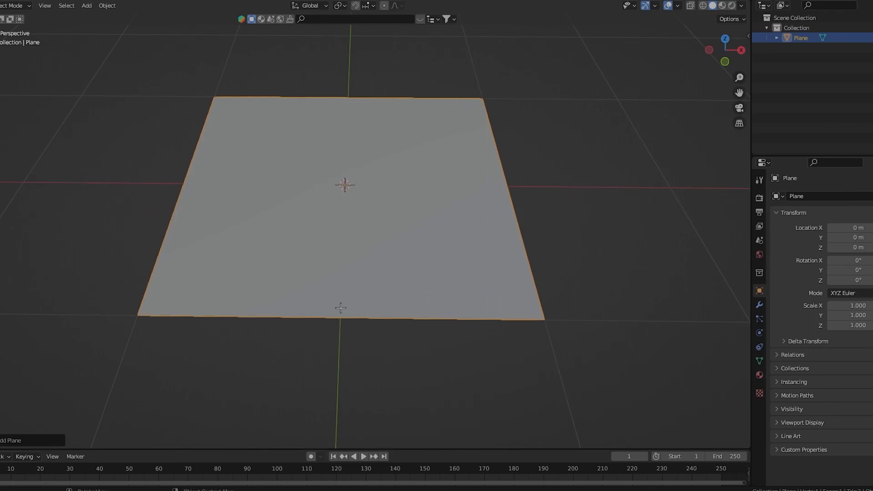
# In Edit Mode, add four evenly spaced loop cuts parallel to the Y axis, dividing the plane into five strips.
pyautogui.hotkey('ctrl', 'Tab')
pyautogui.click(419, 248)
pyautogui.hotkey('ctrl', 'r')
pyautogui.scroll(2, 350, 311)
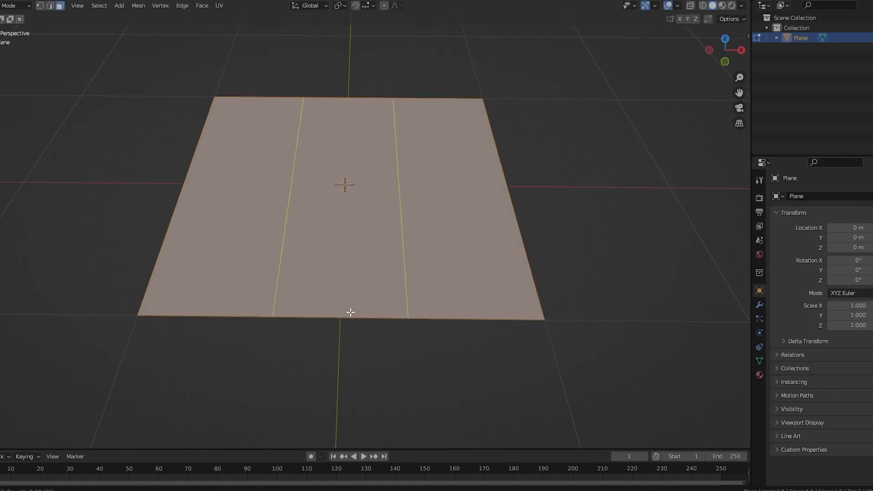
pyautogui.scroll(2, 350, 312)
pyautogui.scroll(-1, 350, 312)
pyautogui.scroll(-1, 350, 312)
pyautogui.scroll(1, 351, 312)
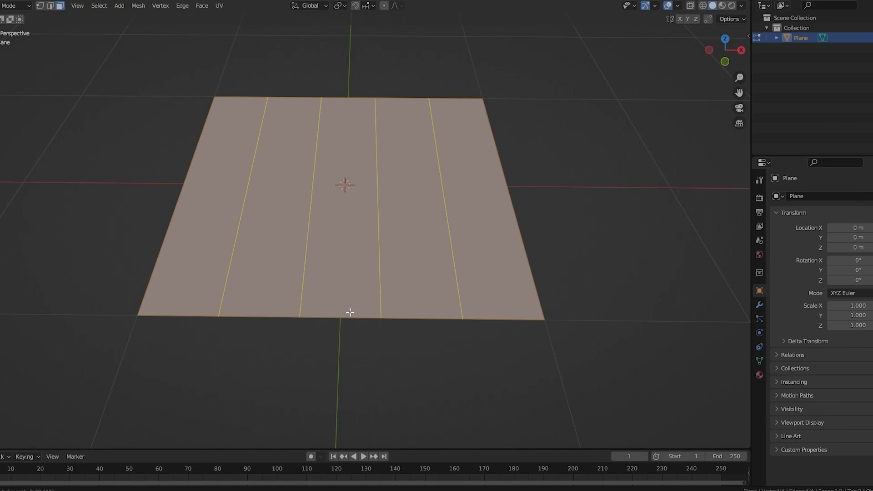
pyautogui.click(350, 312)
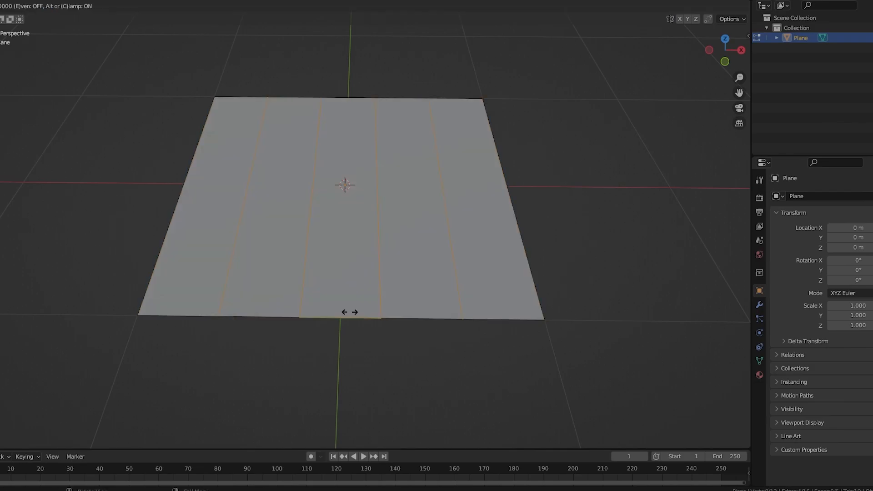
pyautogui.rightClick(347, 312)
# Add two loop cuts inside each of the first four strips, leaving the strip at the positive X end uncut.
pyautogui.moveTo(585, 182); pyautogui.dragTo(374, 176, button='middle')
pyautogui.moveTo(449, 170); pyautogui.dragTo(505, 153, button='middle')
pyautogui.moveTo(527, 216); pyautogui.dragTo(319, 168, button='middle')
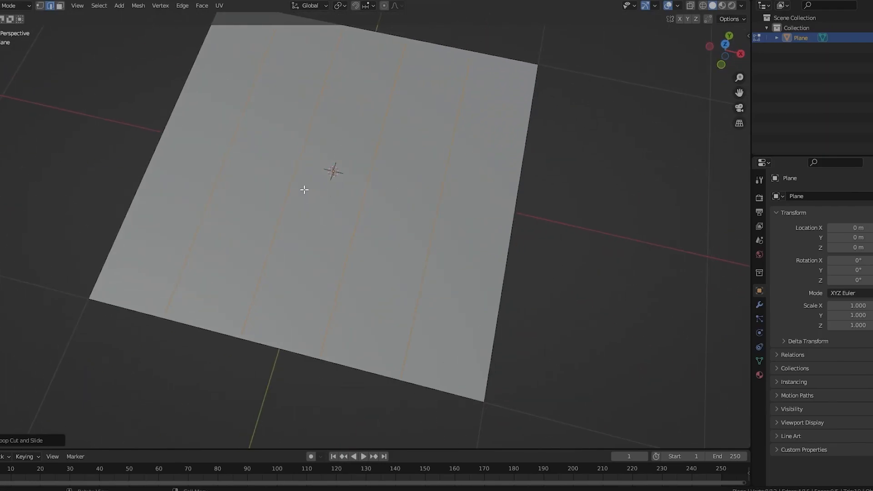
pyautogui.moveTo(356, 252); pyautogui.dragTo(345, 207, button='middle')
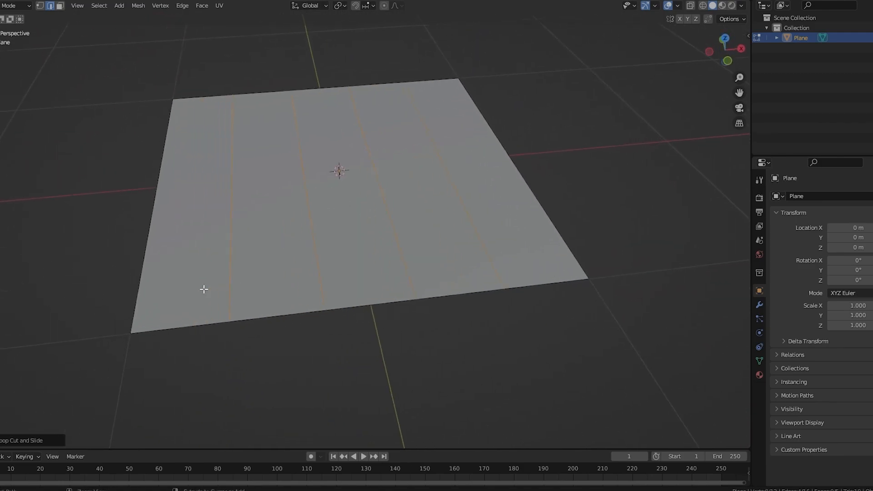
pyautogui.click(188, 315)
pyautogui.click(270, 309)
pyautogui.click(360, 291)
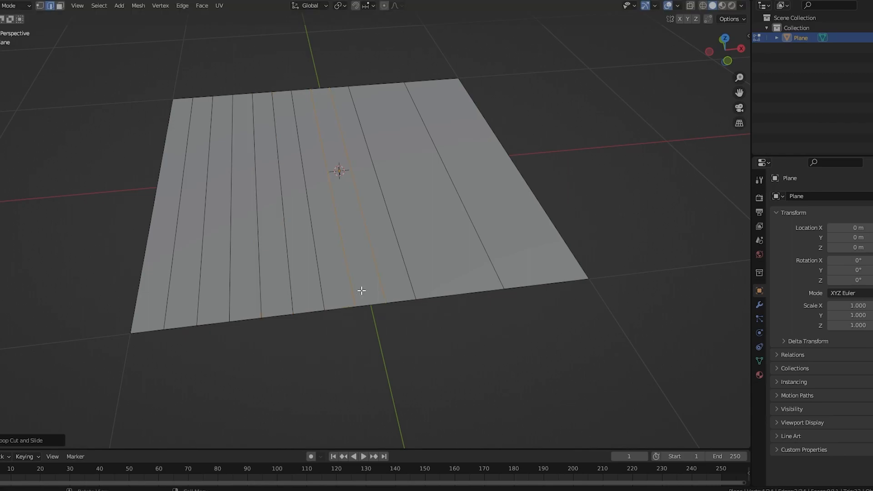
pyautogui.moveTo(446, 282); pyautogui.dragTo(364, 247, button='middle')
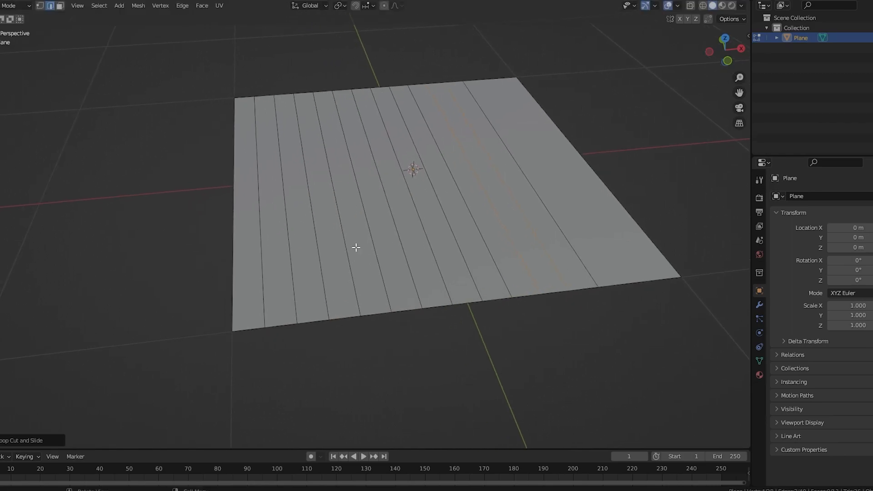
# In edge selection, select both inner edge loops of the first strip and scale them apart along X, close to the strip borders.
pyautogui.press('Tab')
pyautogui.click(351, 305)
pyautogui.keyDown('alt'); pyautogui.click(263, 304); pyautogui.keyUp('alt')
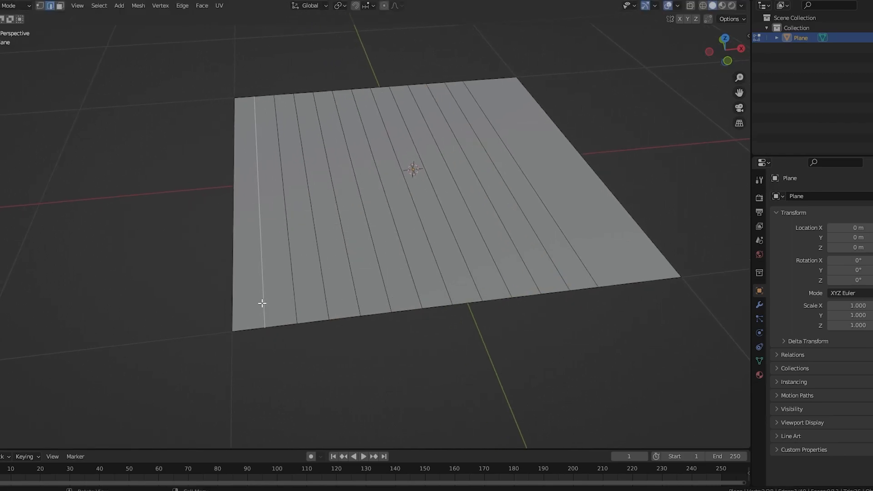
pyautogui.keyDown('alt'); pyautogui.click(293, 291); pyautogui.keyUp('alt')
pyautogui.press('g')
pyautogui.press('x')
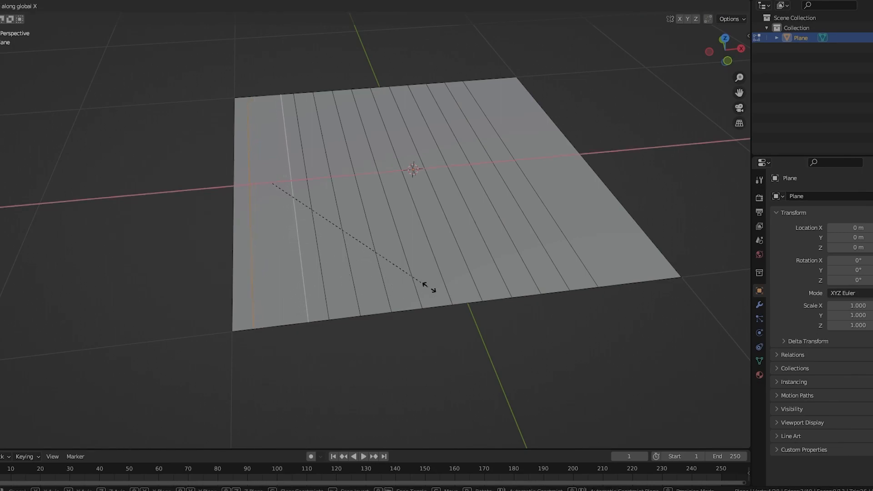
pyautogui.click(518, 282)
pyautogui.keyDown('shift'); pyautogui.moveTo(463, 283); pyautogui.dragTo(256, 253, button='middle'); pyautogui.keyUp('shift')
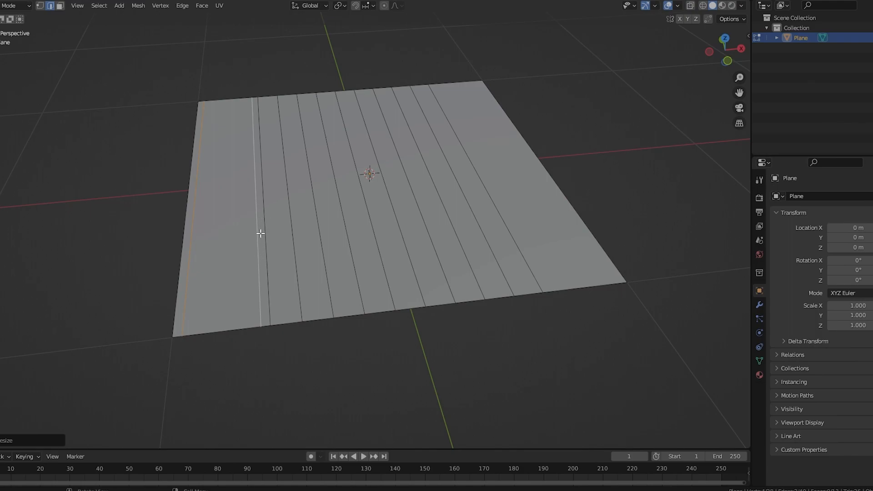
# Scale the inner edge loop pairs of the second and third strips apart along X to match the first strip.
pyautogui.keyDown('alt'); pyautogui.click(293, 247); pyautogui.keyUp('alt')
pyautogui.press('s')
pyautogui.press('x')
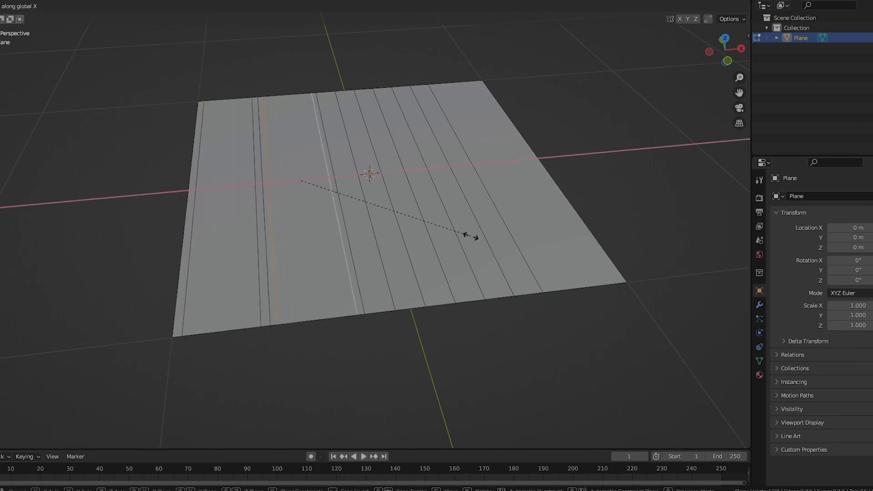
pyautogui.click(461, 236)
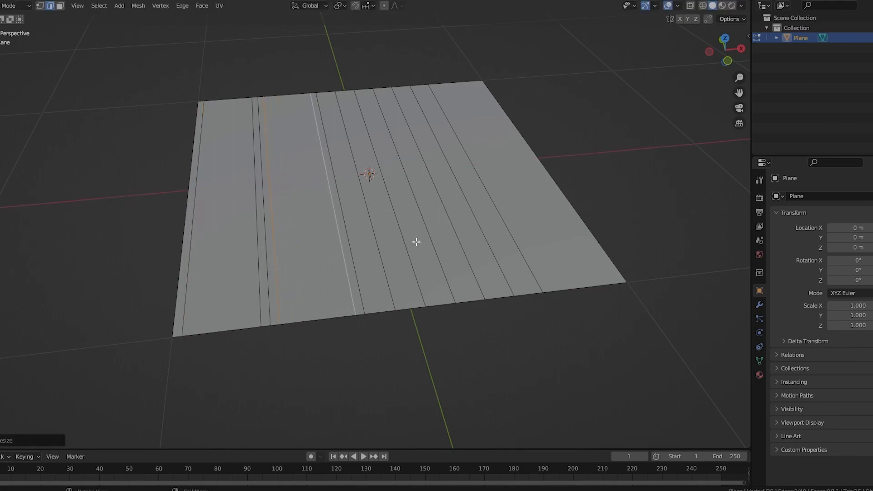
pyautogui.keyDown('alt'); pyautogui.click(400, 233); pyautogui.keyUp('alt')
pyautogui.press('s')
pyautogui.press('x')
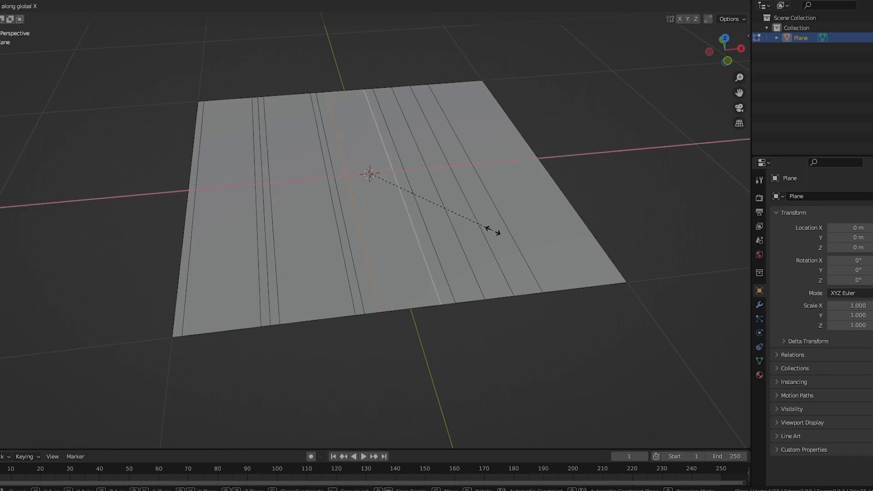
pyautogui.click(521, 226)
# Select the two inner edge loops of the fourth strip and scale them apart along X.
pyautogui.moveTo(519, 226); pyautogui.dragTo(423, 251, button='middle')
pyautogui.keyDown('alt'); pyautogui.click(392, 248); pyautogui.keyUp('alt')
pyautogui.keyDown('alt'); pyautogui.click(421, 249); pyautogui.keyUp('alt')
pyautogui.press('s')
pyautogui.press('x')
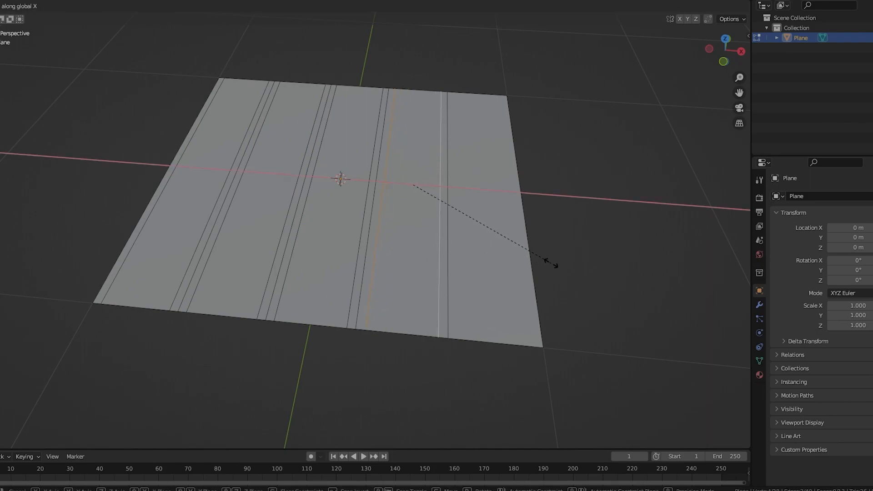
pyautogui.click(556, 264)
pyautogui.moveTo(557, 261); pyautogui.dragTo(308, 176, button='middle')
# Switch to face selection and select the four wide faces in the middle of the subdivided strips.
pyautogui.hotkey('ctrl', 'Tab')
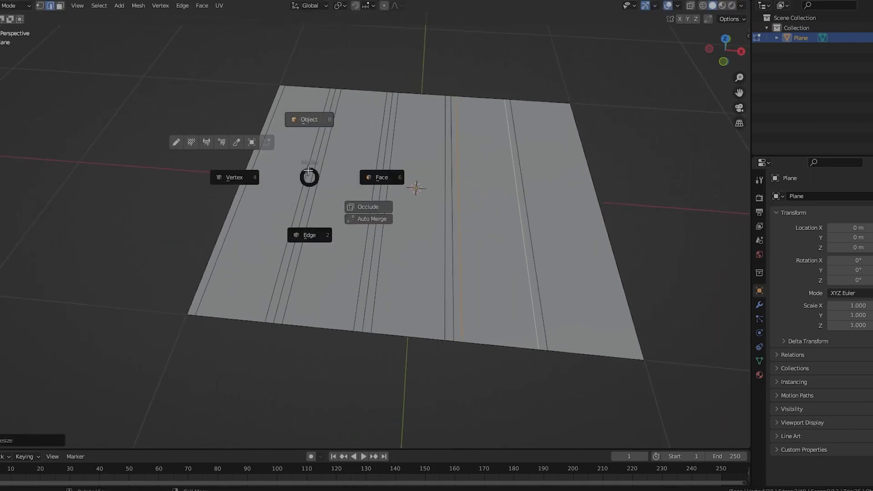
pyautogui.click(355, 193)
pyautogui.keyDown('shift'); pyautogui.click(277, 203); pyautogui.keyUp('shift')
pyautogui.keyDown('shift'); pyautogui.click(350, 209); pyautogui.keyUp('shift')
pyautogui.keyDown('shift'); pyautogui.click(423, 213); pyautogui.keyUp('shift')
pyautogui.keyDown('shift'); pyautogui.click(482, 236); pyautogui.keyUp('shift')
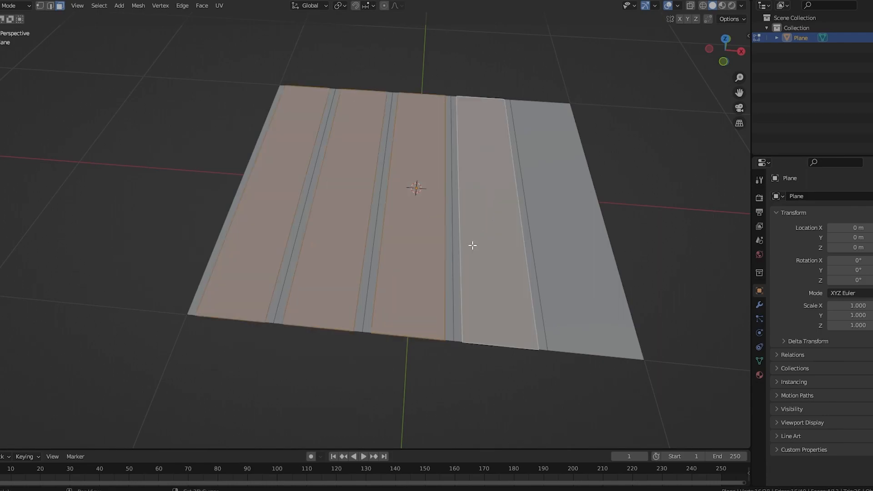
pyautogui.click(723, 61)
pyautogui.press('KP_5')
pyautogui.keyDown('shift'); pyautogui.moveTo(481, 222); pyautogui.dragTo(419, 195, button='middle'); pyautogui.keyUp('shift')
pyautogui.scroll(2, 419, 195)
pyautogui.press('g')
pyautogui.press('z')
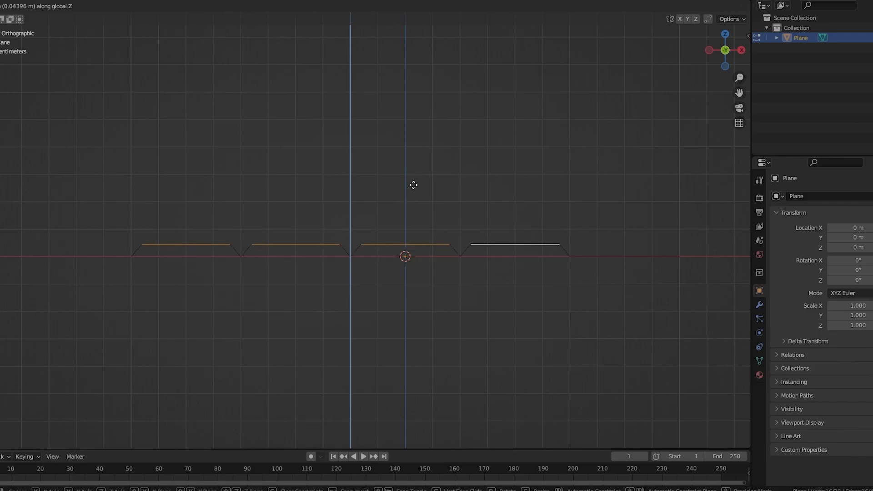
pyautogui.rightClick(416, 189)
# Raise the selected strip faces about 0.035 m along Z to form V-shaped grooves, and return to Object Mode.
pyautogui.scroll(4, 413, 212)
pyautogui.press('g')
pyautogui.press('z')
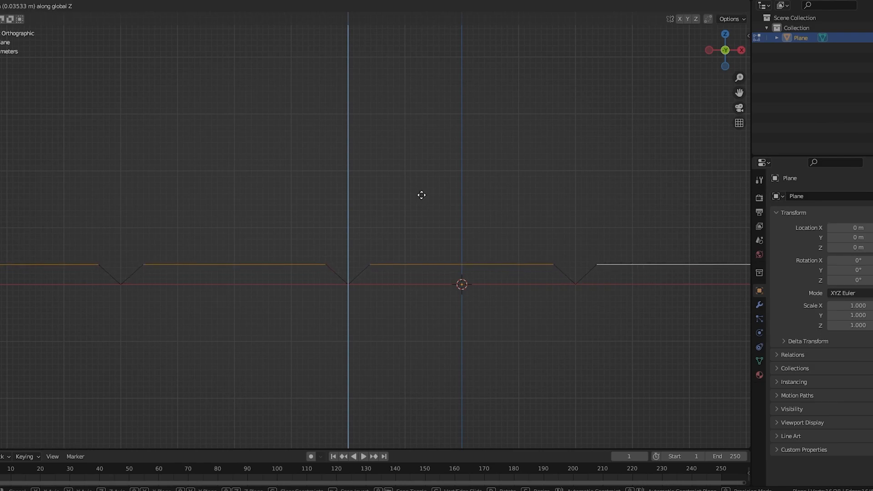
pyautogui.click(421, 196)
pyautogui.scroll(-4, 427, 197)
pyautogui.press('Tab')
pyautogui.click(440, 140)
pyautogui.moveTo(482, 137); pyautogui.dragTo(479, 176, button='middle')
pyautogui.scroll(-3, 480, 176)
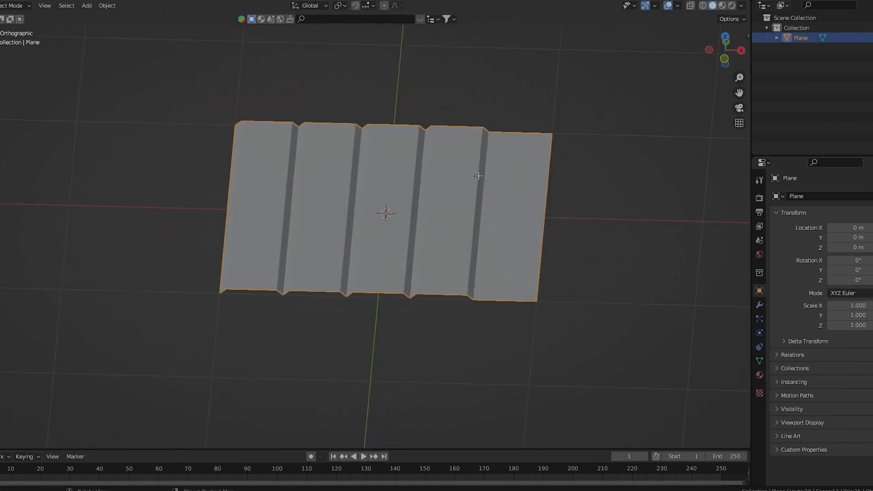
# Inspect the grooved plane from above and at an angle.
pyautogui.click(727, 48)
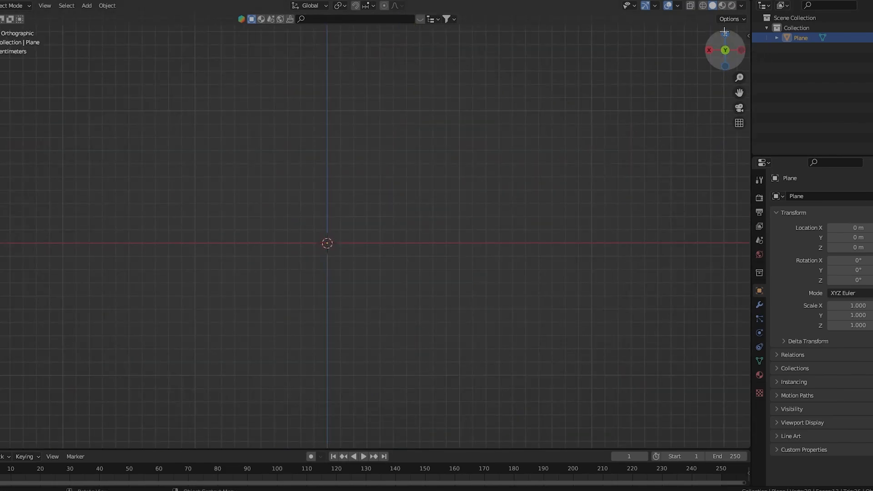
pyautogui.press('KP_5')
pyautogui.keyDown('shift'); pyautogui.moveTo(416, 140); pyautogui.dragTo(403, 205, button='middle'); pyautogui.keyUp('shift')
pyautogui.scroll(4, 402, 205)
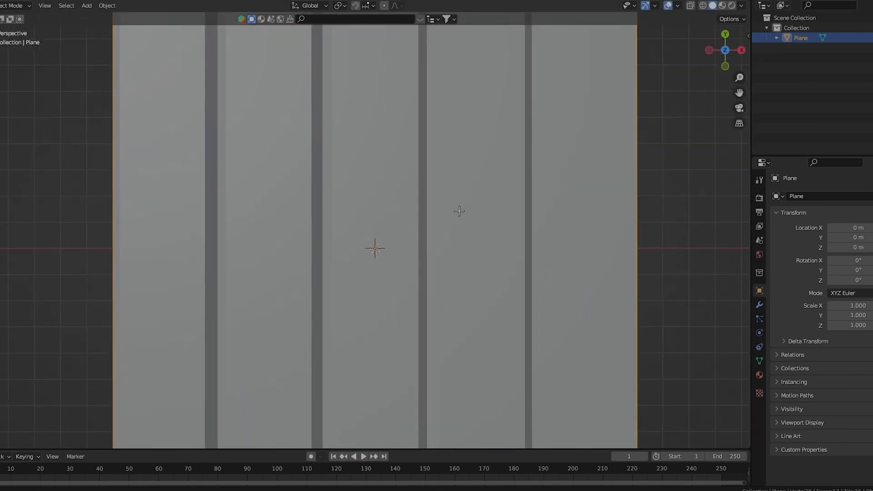
pyautogui.keyDown('shift'); pyautogui.moveTo(463, 214); pyautogui.dragTo(409, 169, button='middle'); pyautogui.keyUp('shift')
pyautogui.scroll(-4, 383, 111)
pyautogui.keyDown('shift'); pyautogui.moveTo(372, 123); pyautogui.dragTo(383, 163, button='middle'); pyautogui.keyUp('shift')
pyautogui.press('KP_5')
pyautogui.moveTo(369, 231); pyautogui.dragTo(381, 205, button='middle')
pyautogui.press('KP_5')
# In Edit Mode, add a loop cut across all strips and slide it towards the negative Y edge.
pyautogui.press('Tab')
pyautogui.hotkey('ctrl', 'r')
pyautogui.click(356, 216)
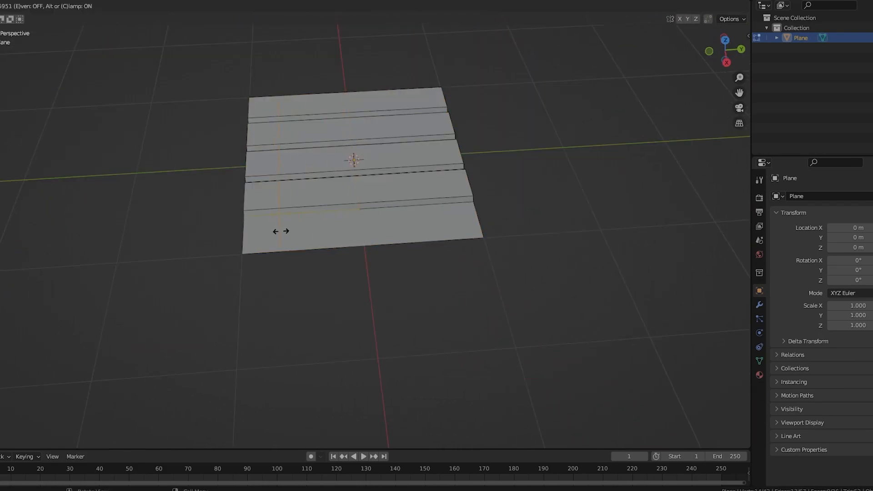
pyautogui.click(290, 235)
# Add a second crosswise loop cut between the first one and the centre, and shift it about 0.009 m along Y.
pyautogui.hotkey('ctrl', 'r')
pyautogui.click(374, 220)
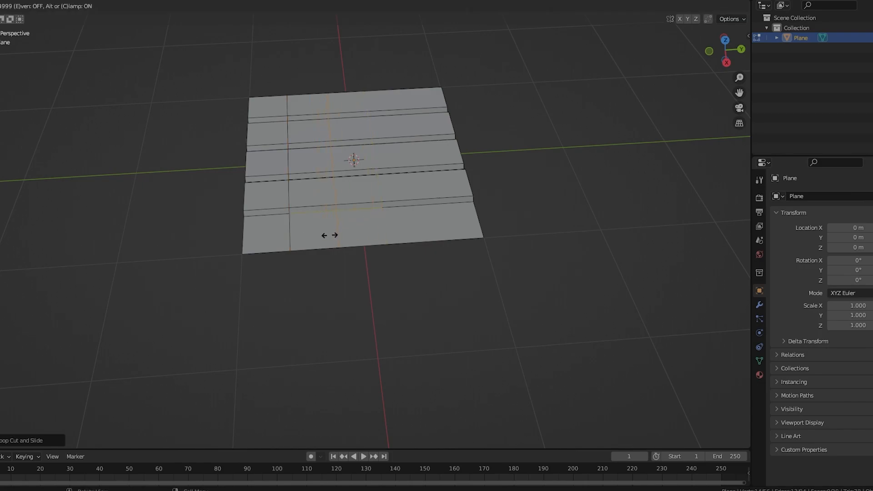
pyautogui.click(329, 235)
pyautogui.moveTo(329, 235); pyautogui.dragTo(328, 262, button='middle')
pyautogui.press('g')
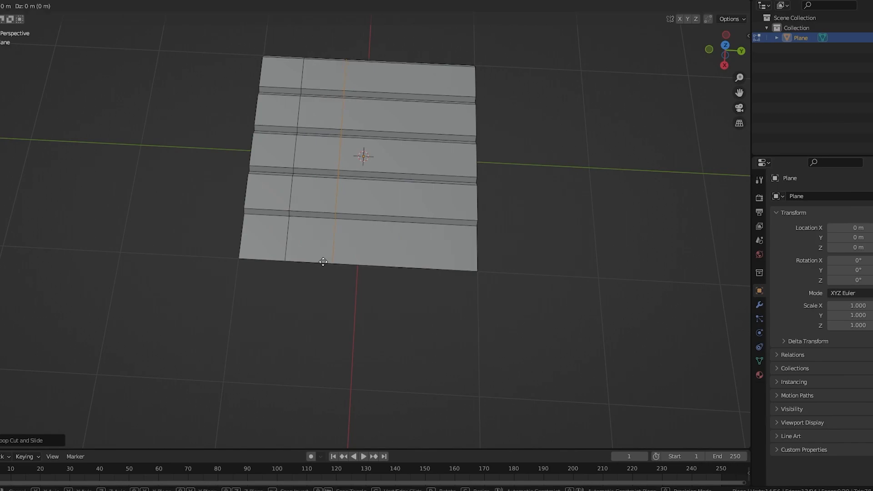
pyautogui.press('y')
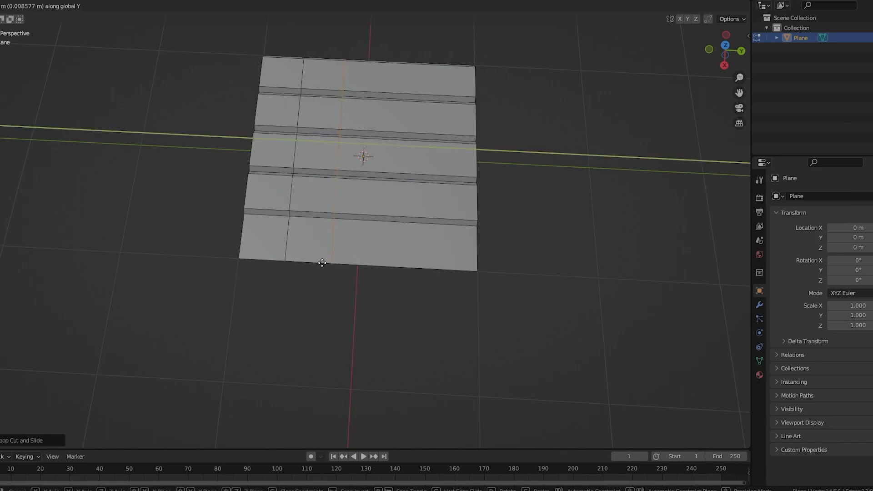
pyautogui.click(321, 263)
pyautogui.moveTo(341, 282); pyautogui.dragTo(346, 207, button='middle')
# Switch to face selection and delete the long face of the uncut end strip beyond the second crosswise cut.
pyautogui.press('Tab')
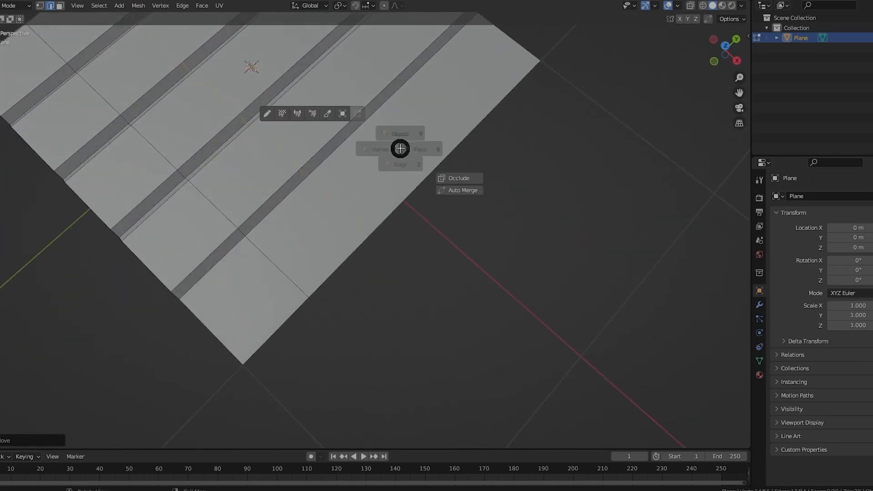
pyautogui.click(466, 150)
pyautogui.moveTo(410, 139); pyautogui.dragTo(382, 168, button='middle')
pyautogui.click(432, 246)
pyautogui.moveTo(432, 246); pyautogui.dragTo(361, 235, button='middle')
pyautogui.press('x')
pyautogui.click(359, 186)
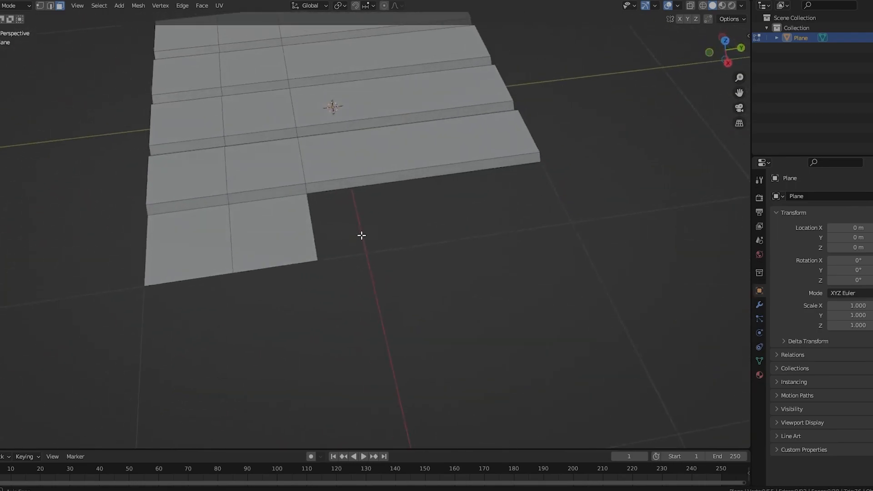
pyautogui.moveTo(418, 273); pyautogui.dragTo(323, 231, button='middle')
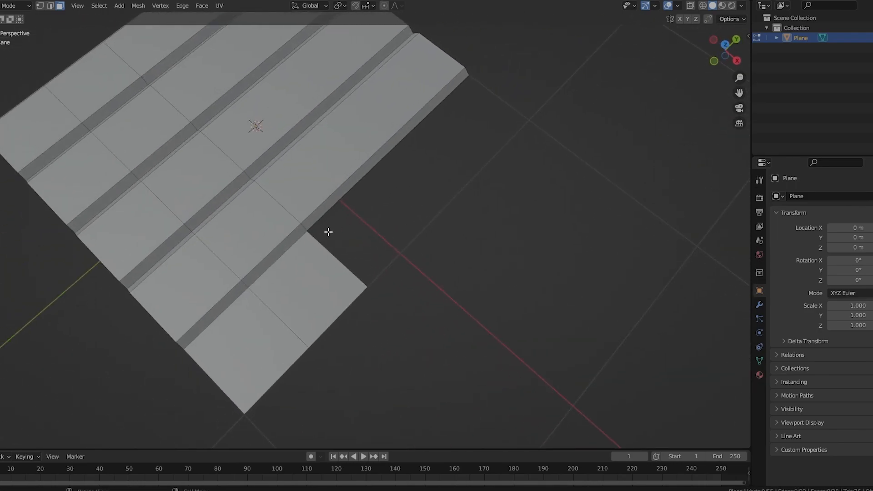
pyautogui.moveTo(464, 137); pyautogui.dragTo(337, 237, button='middle')
pyautogui.click(359, 238)
pyautogui.click(404, 222)
pyautogui.press('Tab')
pyautogui.hotkey('ctrl', 'Tab')
pyautogui.click(382, 248)
pyautogui.scroll(4, 382, 247)
pyautogui.scroll(-4, 409, 296)
pyautogui.moveTo(409, 296); pyautogui.dragTo(306, 316, button='middle')
pyautogui.scroll(3, 330, 270)
pyautogui.press('i')
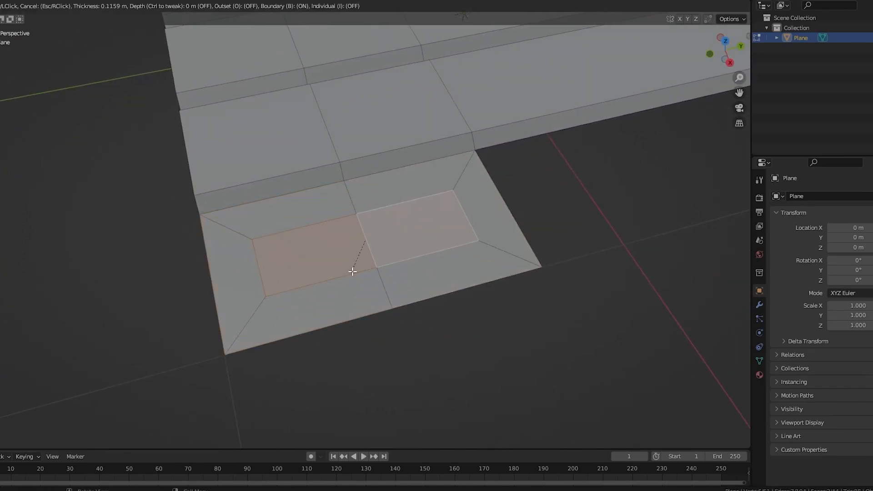
pyautogui.press('Escape')
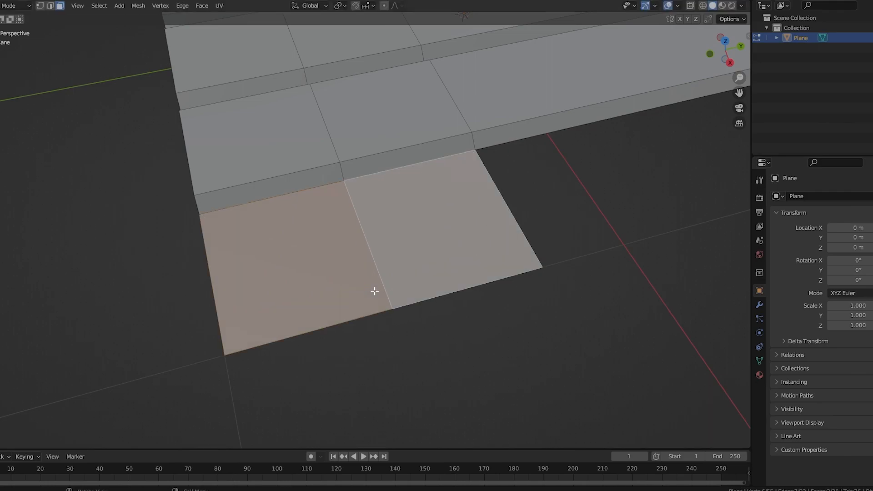
# Inset the square face at the negative Y end of the cut strip by about 0.066 m.
pyautogui.click(323, 279)
pyautogui.press('i')
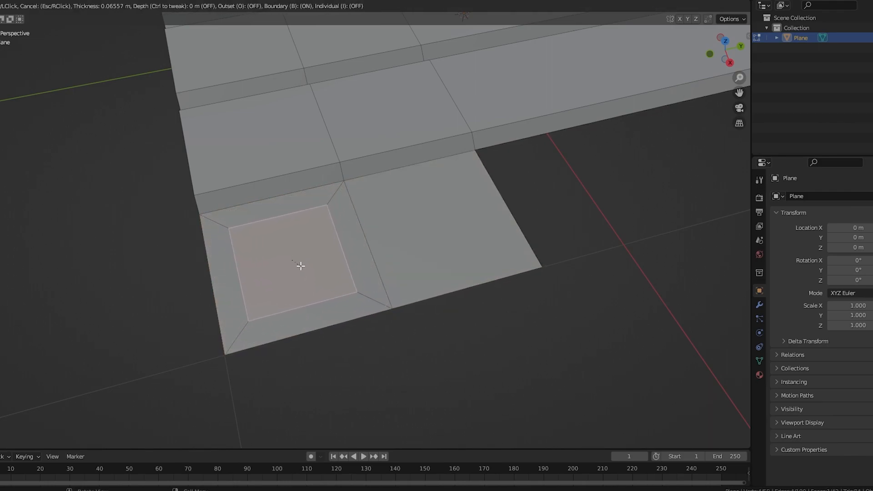
pyautogui.click(302, 265)
# Inset the neighbouring square face nearer the centre and scale its inner face down to about 0.94.
pyautogui.keyDown('shift'); pyautogui.moveTo(416, 256); pyautogui.dragTo(374, 276, button='middle'); pyautogui.keyUp('shift')
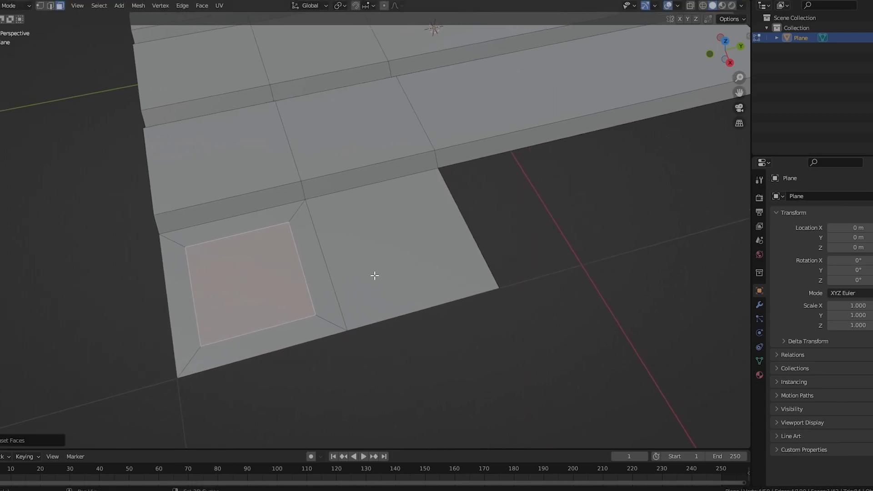
pyautogui.click(374, 264)
pyautogui.press('i')
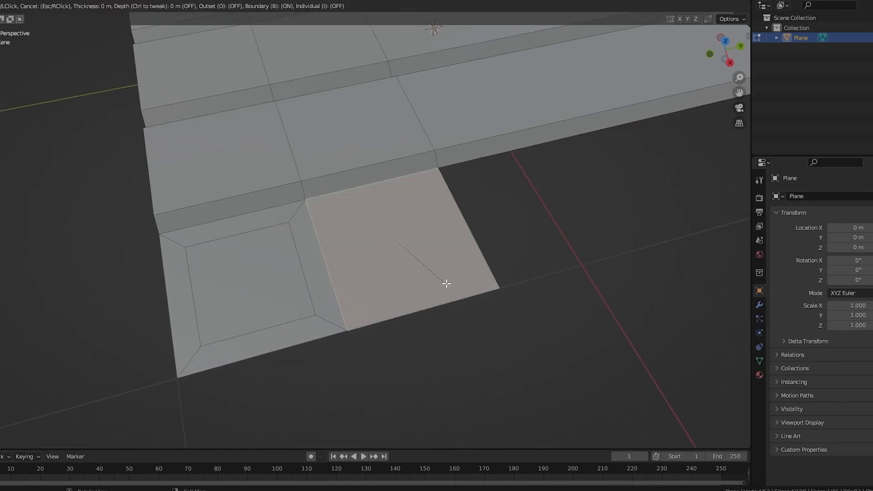
pyautogui.click(389, 248)
pyautogui.moveTo(388, 249); pyautogui.dragTo(597, 246, button='middle')
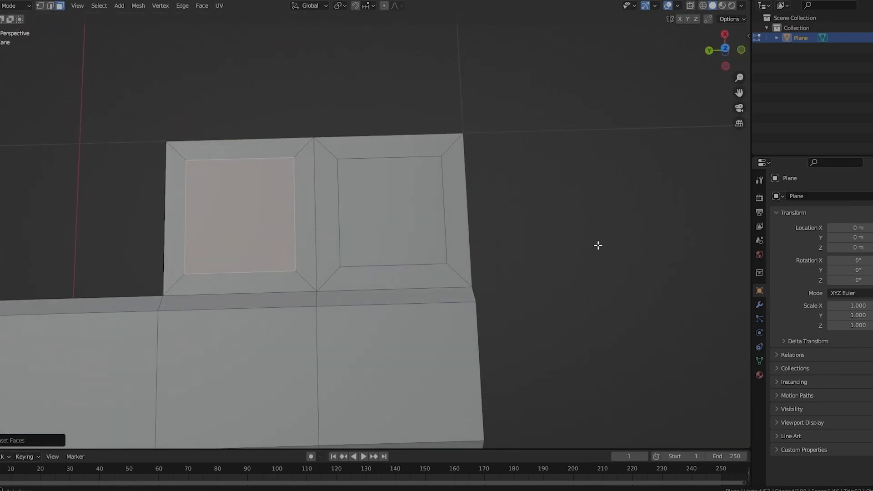
pyautogui.press('s')
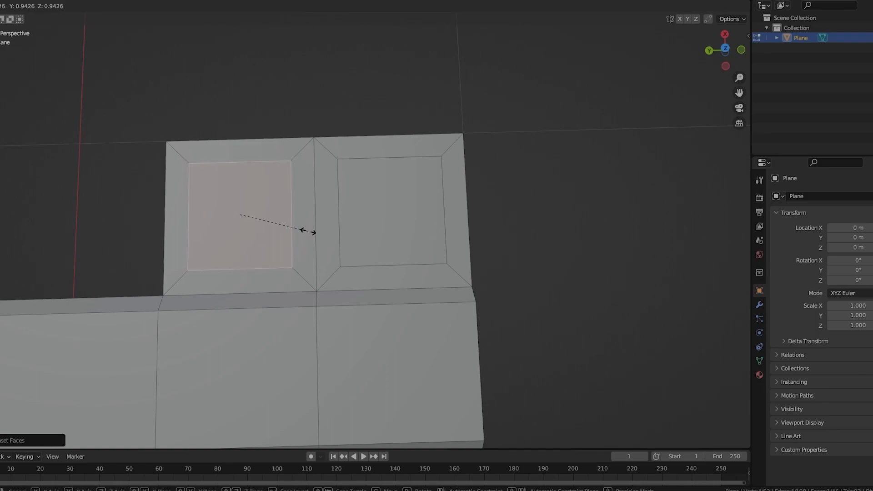
pyautogui.click(308, 231)
# Select both inset inner faces and, in front view, raise them about 0.035 m along Z.
pyautogui.moveTo(309, 231); pyautogui.dragTo(449, 179, button='middle')
pyautogui.keyDown('shift'); pyautogui.click(380, 260); pyautogui.keyUp('shift')
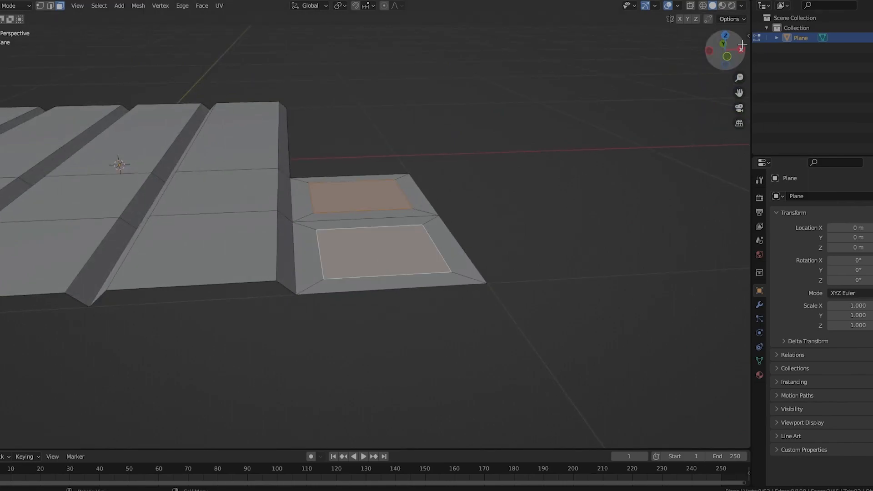
pyautogui.click(729, 56)
pyautogui.keyDown('shift'); pyautogui.moveTo(359, 191); pyautogui.dragTo(361, 269, button='middle'); pyautogui.keyUp('shift')
pyautogui.press('g')
pyautogui.press('z')
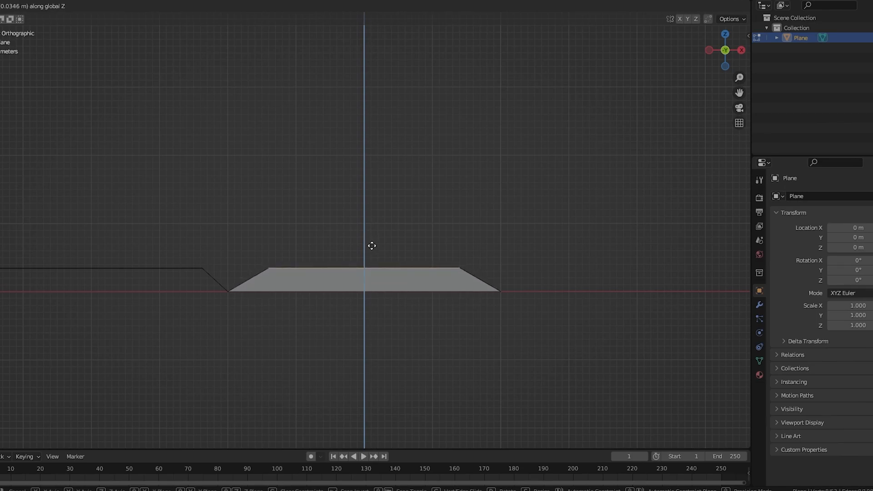
pyautogui.click(371, 246)
# Examine the two raised square panels and the strips from several angles in Object Mode.
pyautogui.scroll(-5, 371, 246)
pyautogui.moveTo(411, 250); pyautogui.dragTo(357, 320, button='middle')
pyautogui.click(389, 226)
pyautogui.scroll(-4, 389, 226)
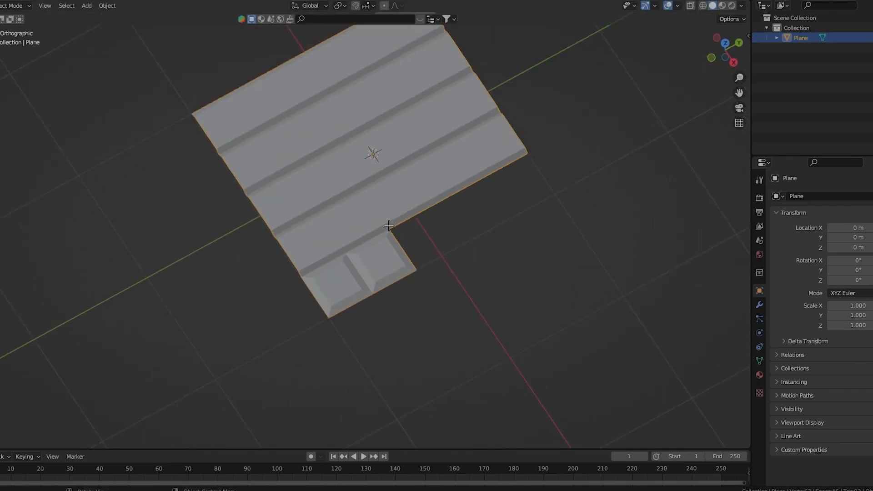
pyautogui.click(725, 43)
pyautogui.keyDown('shift'); pyautogui.moveTo(324, 277); pyautogui.dragTo(355, 306, button='middle'); pyautogui.keyUp('shift')
pyautogui.keyDown('shift'); pyautogui.moveTo(435, 283); pyautogui.dragTo(492, 315, button='middle'); pyautogui.keyUp('shift')
pyautogui.moveTo(560, 287); pyautogui.dragTo(746, 81, button='middle')
pyautogui.press('Tab')
pyautogui.click(484, 143)
pyautogui.press('Tab')
pyautogui.click(396, 212)
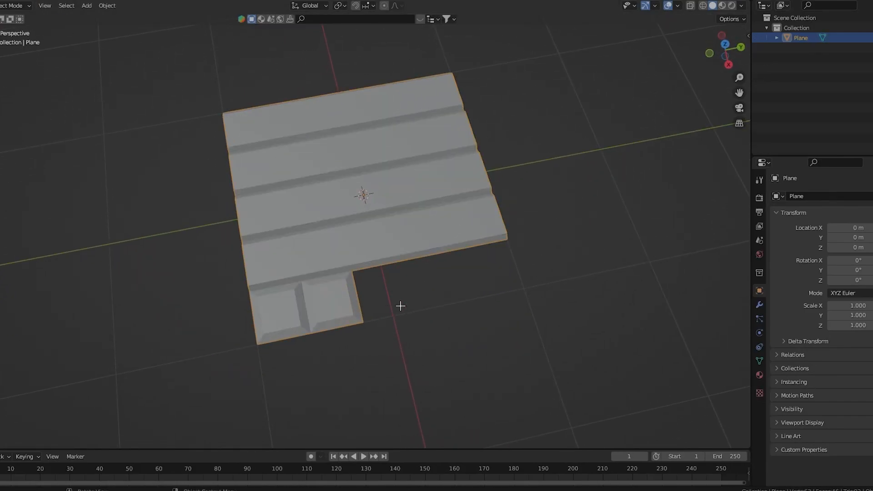
pyautogui.moveTo(394, 307); pyautogui.dragTo(522, 189, button='middle')
# In front view with wireframe shading, separate the strip at the negative X end into its own object.
pyautogui.press('Tab')
pyautogui.click(596, 187)
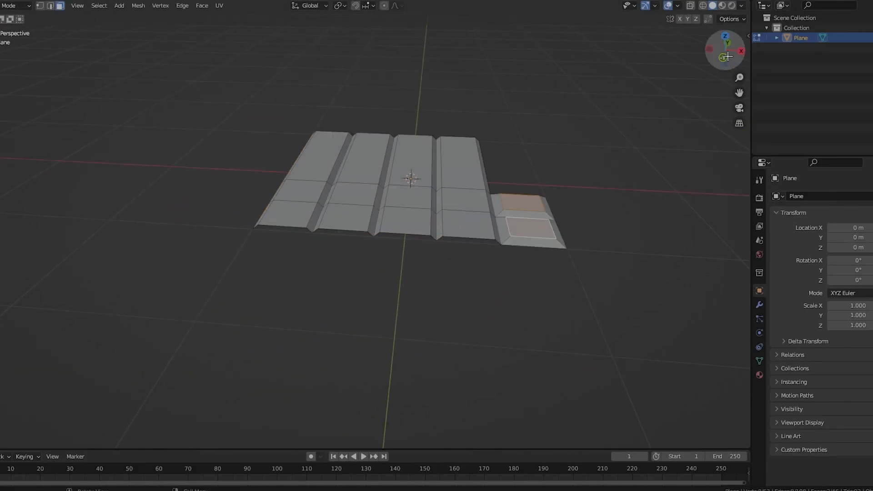
pyautogui.click(726, 57)
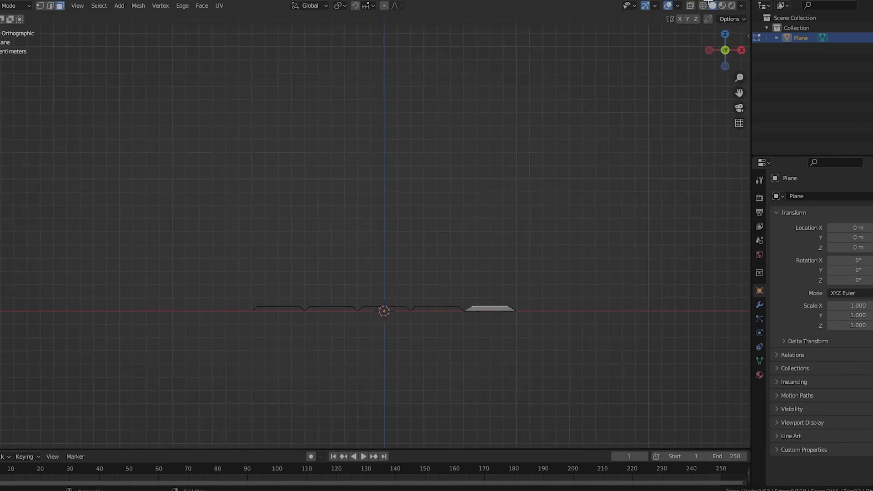
pyautogui.keyDown('shift'); pyautogui.scroll(-2, 464, 240); pyautogui.keyUp('shift')
pyautogui.scroll(4, 318, 268)
pyautogui.moveTo(139, 189); pyautogui.dragTo(291, 325)
pyautogui.press('p')
pyautogui.click(290, 325)
# Separate each of the remaining three long strips into its own object by selection.
pyautogui.moveTo(293, 236); pyautogui.dragTo(400, 308)
pyautogui.press('p')
pyautogui.click(400, 308)
pyautogui.moveTo(406, 244); pyautogui.dragTo(512, 316)
pyautogui.press('p')
pyautogui.click(512, 316)
pyautogui.keyDown('ctrl'); pyautogui.hscroll(5, 512, 316); pyautogui.keyUp('ctrl')
pyautogui.moveTo(265, 187); pyautogui.dragTo(398, 306)
pyautogui.press('p')
pyautogui.click(398, 304)
# Separate the pair of raised square panels at the positive X end into one object.
pyautogui.keyDown('ctrl'); pyautogui.hscroll(5, 460, 287); pyautogui.keyUp('ctrl')
pyautogui.keyDown('ctrl'); pyautogui.hscroll(5, 461, 288); pyautogui.keyUp('ctrl')
pyautogui.moveTo(227, 175); pyautogui.dragTo(421, 306)
pyautogui.press('p')
pyautogui.click(421, 308)
# Leave Edit Mode for Object Mode and switch the viewport to solid shading.
pyautogui.moveTo(420, 307); pyautogui.dragTo(384, 260, button='middle')
pyautogui.hotkey('ctrl', 'Tab')
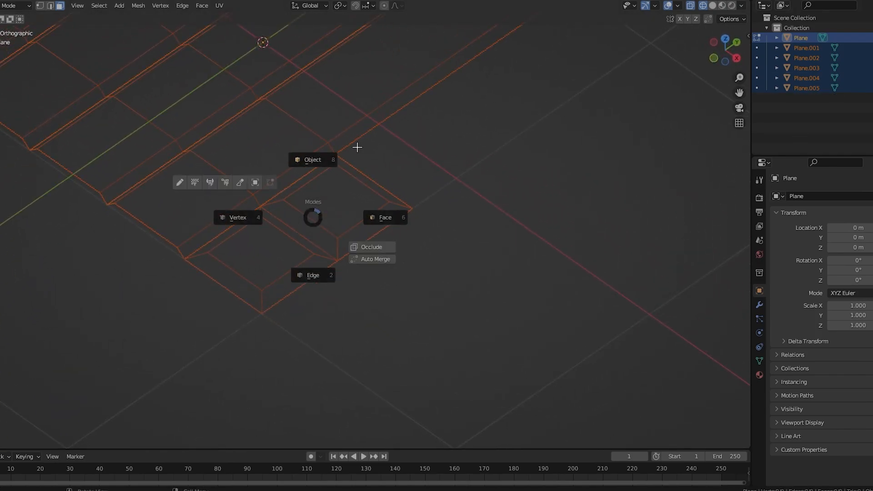
pyautogui.click(358, 148)
pyautogui.click(712, 5)
# Edit the panel pair in wireframe and separate the square panel nearer the centre into its own object.
pyautogui.moveTo(356, 224)
pyautogui.keyDown('shift'); pyautogui.mouseDown(button='middle')
pyautogui.moveTo(413, 260)
pyautogui.moveTo(499, 272)
pyautogui.moveTo(664, 65)
pyautogui.mouseUp(button='middle'); pyautogui.keyUp('shift')
pyautogui.click(387, 257)
pyautogui.hotkey('ctrl', 'Tab')
pyautogui.click(458, 275)
pyautogui.click(704, 5)
pyautogui.moveTo(509, 163)
pyautogui.mouseDown(button='middle')
pyautogui.moveTo(471, 217)
pyautogui.moveTo(466, 205)
pyautogui.mouseUp(button='middle')
pyautogui.moveTo(336, 225); pyautogui.dragTo(439, 296)
pyautogui.press('p')
pyautogui.click(439, 297)
# Return to Object Mode and restore solid shading after splitting the two square panels.
pyautogui.scroll(-3, 364, 292)
pyautogui.keyDown('shift'); pyautogui.moveTo(364, 292); pyautogui.dragTo(413, 285, button='middle'); pyautogui.keyUp('shift')
pyautogui.hotkey('ctrl', 'Tab')
pyautogui.click(441, 244)
pyautogui.click(712, 5)
pyautogui.moveTo(522, 256)
pyautogui.mouseDown(button='middle')
pyautogui.moveTo(500, 280)
pyautogui.moveTo(382, 296)
pyautogui.moveTo(354, 315)
pyautogui.moveTo(464, 273)
pyautogui.moveTo(339, 298)
pyautogui.moveTo(318, 255)
pyautogui.mouseUp(button='middle')
# Box-select the strips and square panels to check that they are separate objects, and clear the selection.
pyautogui.moveTo(213, 42); pyautogui.dragTo(378, 247)
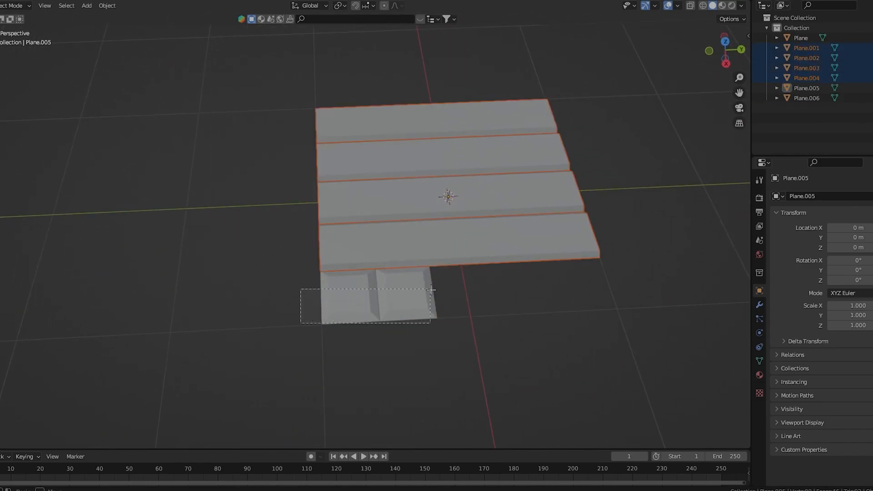
pyautogui.moveTo(430, 289); pyautogui.dragTo(431, 290)
pyautogui.moveTo(431, 290); pyautogui.dragTo(356, 233, button='middle')
pyautogui.keyDown('shift'); pyautogui.moveTo(262, 93); pyautogui.dragTo(483, 251); pyautogui.keyUp('shift')
pyautogui.moveTo(598, 312); pyautogui.dragTo(203, 80, button='middle')
pyautogui.moveTo(222, 81); pyautogui.dragTo(478, 258)
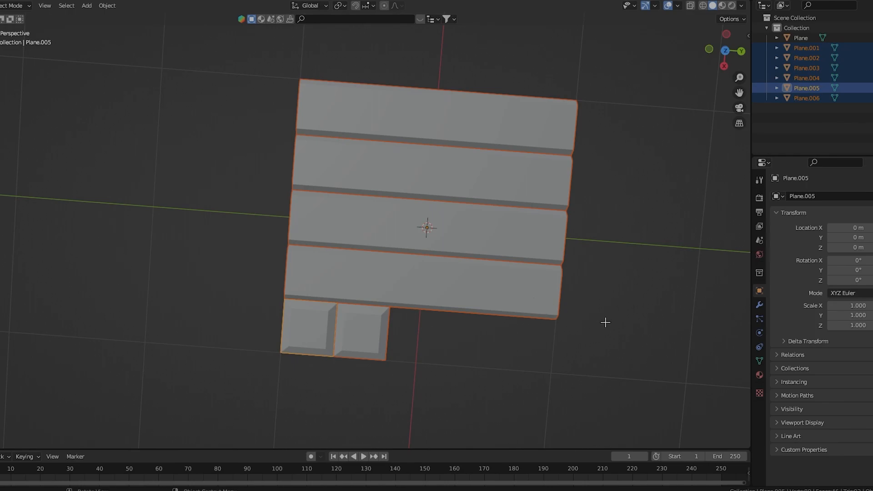
pyautogui.keyDown('ctrl'); pyautogui.moveTo(596, 294); pyautogui.dragTo(359, 72); pyautogui.keyUp('ctrl')
# Select the four long strips and join them into one object.
pyautogui.click(395, 289)
pyautogui.keyDown('shift'); pyautogui.click(391, 227); pyautogui.keyUp('shift')
pyautogui.keyDown('shift'); pyautogui.click(390, 171); pyautogui.keyUp('shift')
pyautogui.keyDown('shift'); pyautogui.click(395, 124); pyautogui.keyUp('shift')
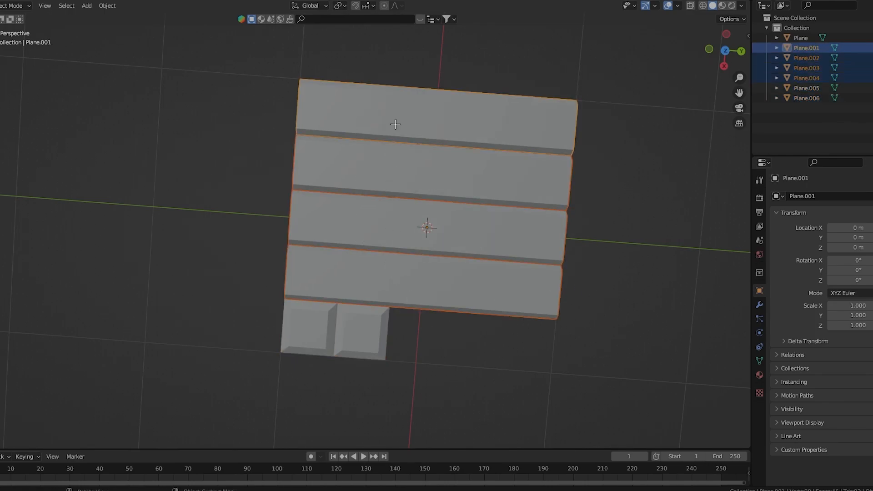
pyautogui.hotkey('ctrl', 'j')
# Add a mesh plane at the origin and set its X and Y scale to 2.
pyautogui.scroll(-3, 581, 214)
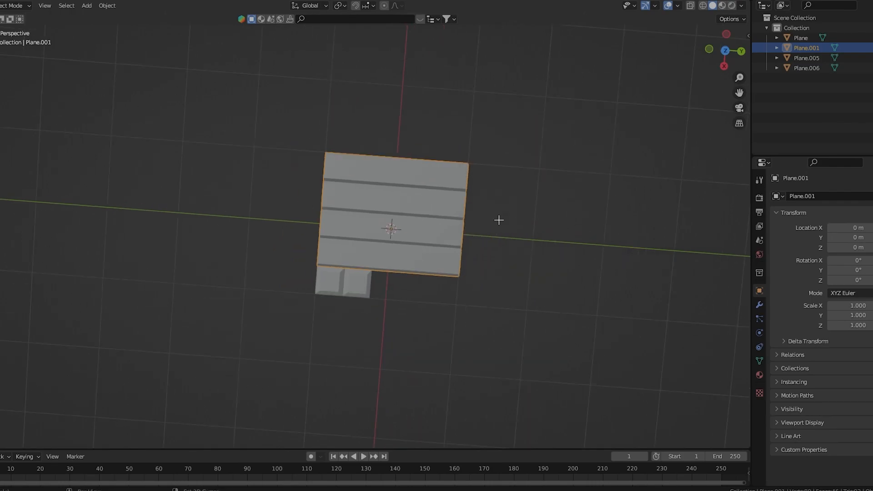
pyautogui.hotkey('shift', 'a')
pyautogui.moveTo(499, 222)
pyautogui.click(544, 231)
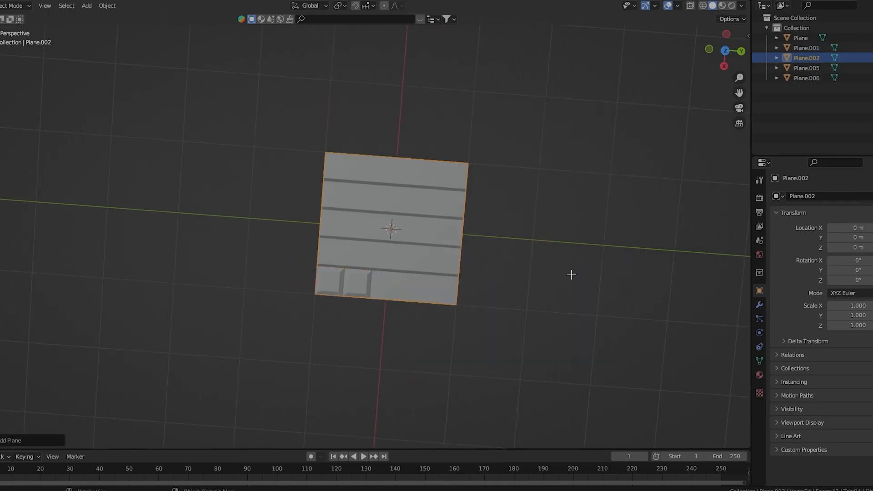
pyautogui.click(849, 306)
pyautogui.write('2')
pyautogui.press('Return')
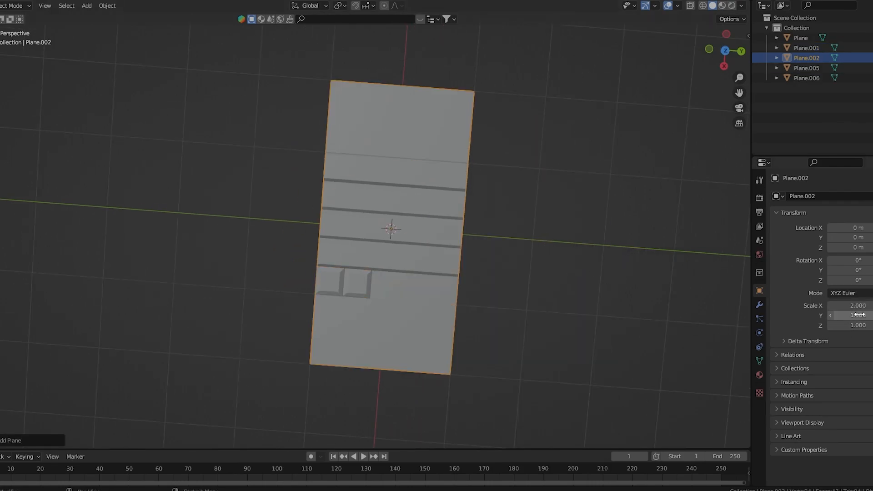
pyautogui.write('2')
pyautogui.press('Return')
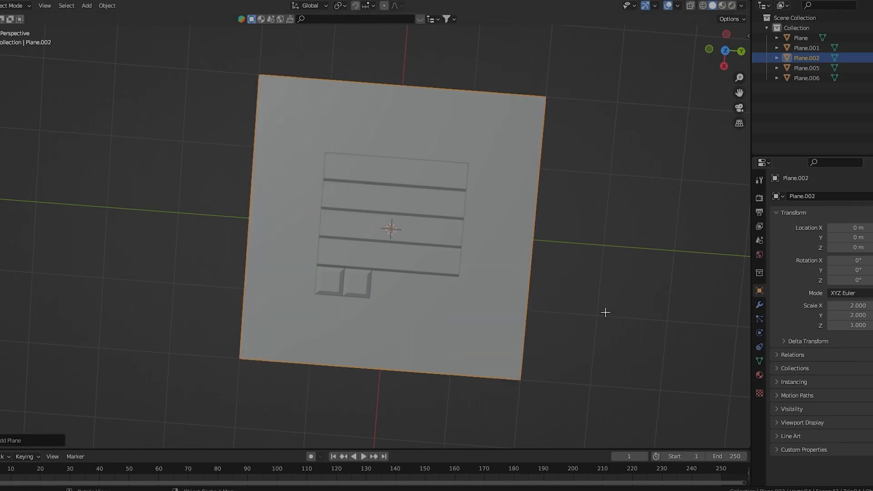
# Scale the joined strips by 2 along the Y axis.
pyautogui.scroll(5, 490, 271)
pyautogui.click(356, 141)
pyautogui.press('s')
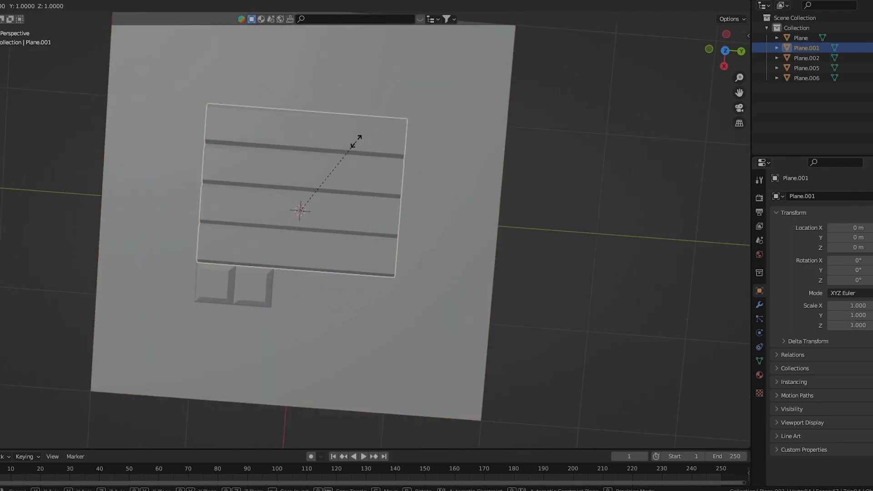
pyautogui.press('x')
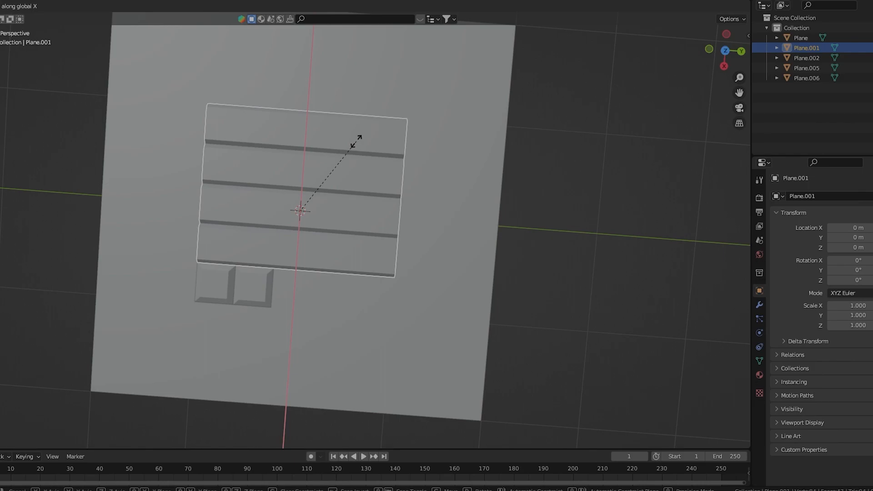
pyautogui.write('2')
pyautogui.press('Return')
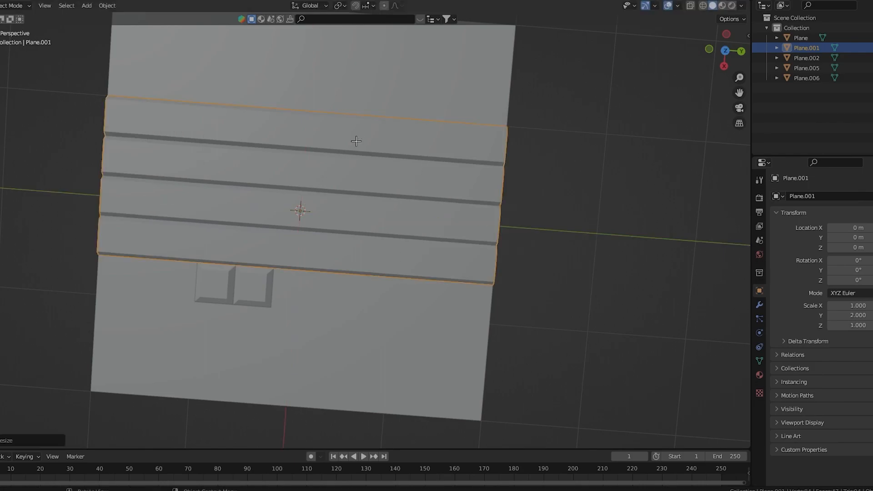
# Join the two square panels to the long strips object.
pyautogui.scroll(-5, 426, 218)
pyautogui.moveTo(382, 292); pyautogui.dragTo(446, 241, button='middle')
pyautogui.scroll(2, 445, 240)
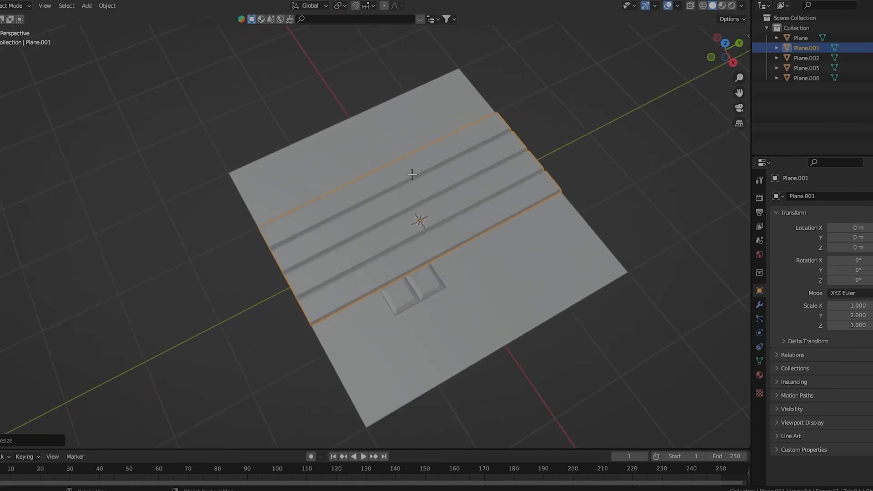
pyautogui.moveTo(495, 322); pyautogui.dragTo(311, 244, button='middle')
pyautogui.scroll(3, 364, 255)
pyautogui.click(319, 244)
pyautogui.keyDown('shift'); pyautogui.click(366, 243); pyautogui.keyUp('shift')
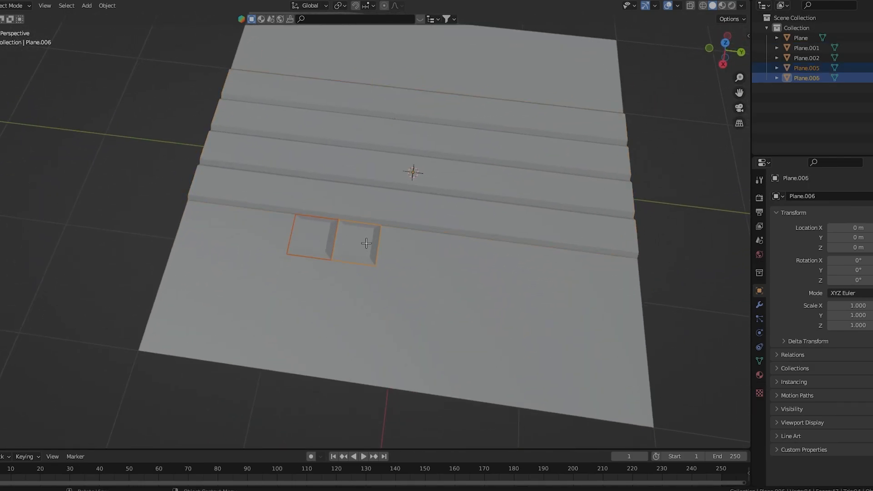
pyautogui.keyDown('shift'); pyautogui.click(360, 203); pyautogui.keyUp('shift')
pyautogui.hotkey('ctrl', 'j')
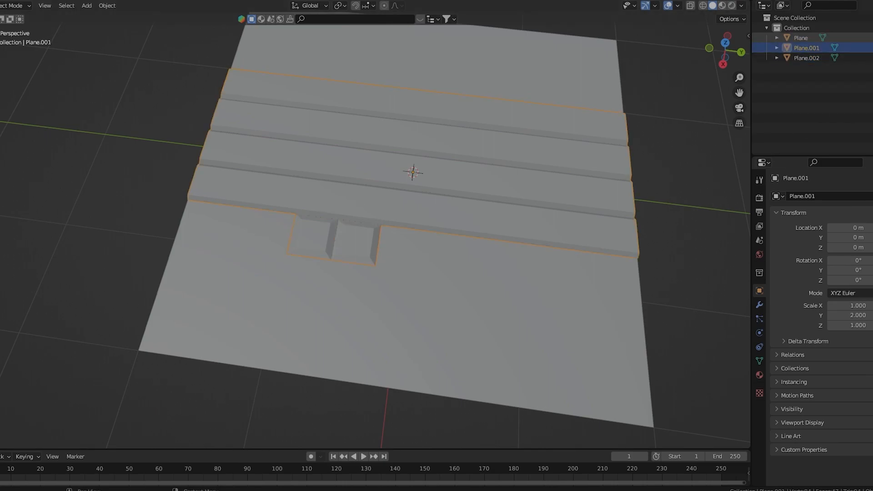
# Add a mesh plane at the origin and rename it WoodenTrimLow.
pyautogui.hotkey('shift', 'a')
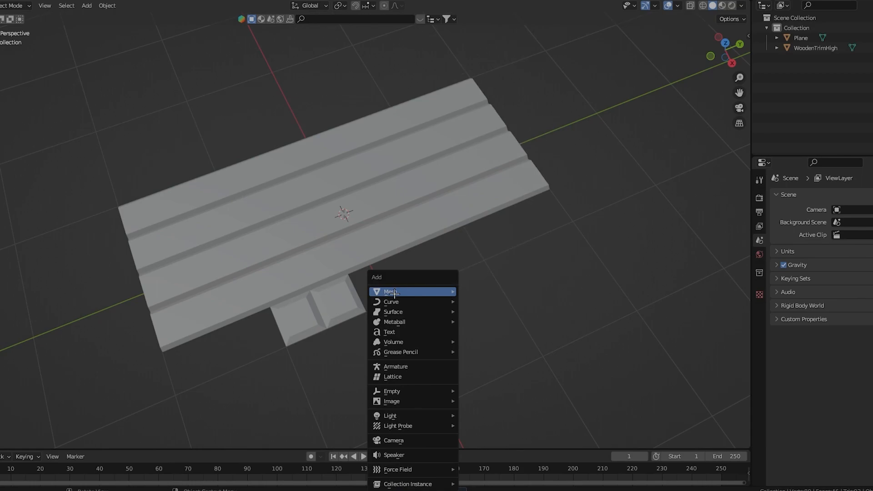
pyautogui.moveTo(436, 291)
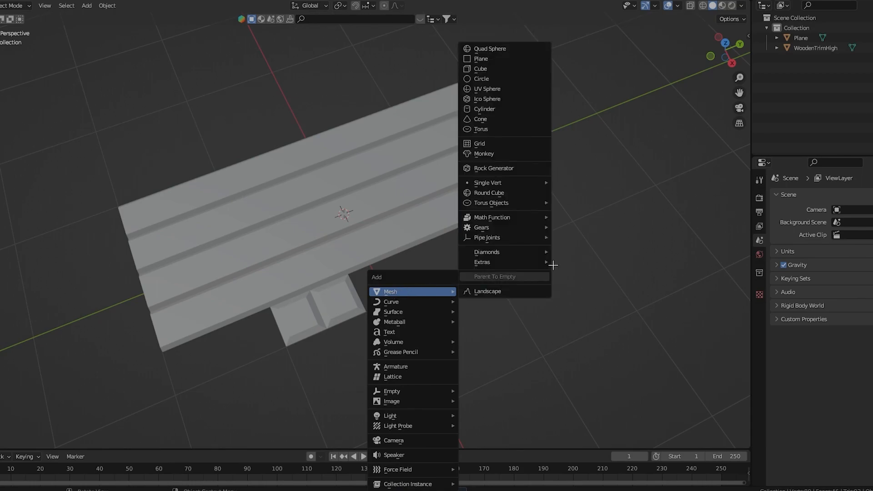
pyautogui.click(481, 58)
pyautogui.moveTo(491, 95); pyautogui.dragTo(477, 268, button='middle')
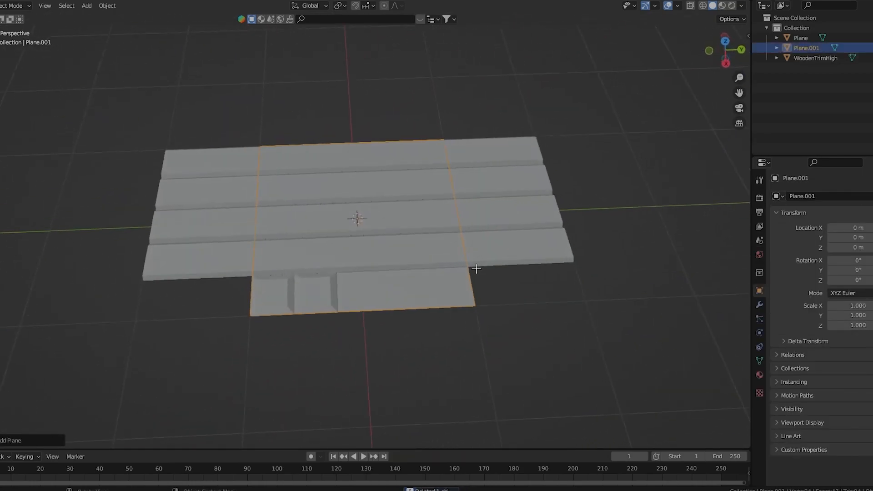
pyautogui.doubleClick(812, 48)
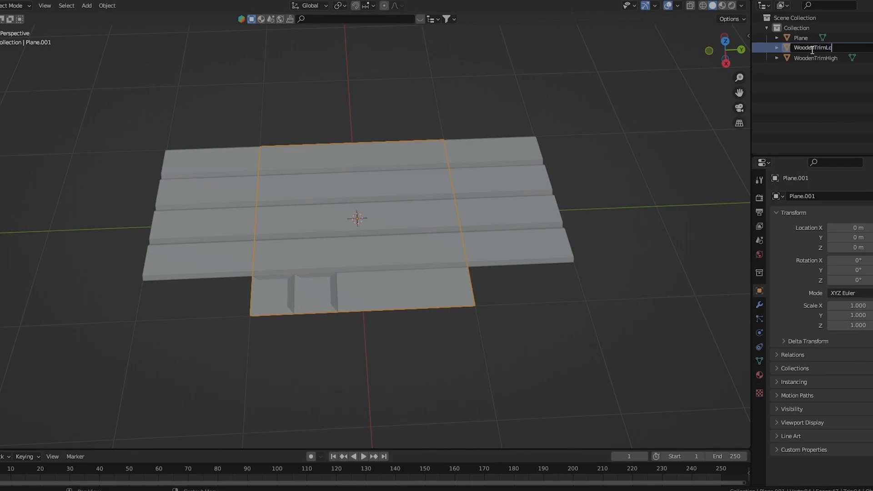
pyautogui.write('WoodenTrimLow')
pyautogui.press('Return')
pyautogui.moveTo(620, 201); pyautogui.dragTo(603, 332, button='middle')
pyautogui.scroll(3, 477, 292)
pyautogui.moveTo(463, 312); pyautogui.dragTo(424, 258, button='middle')
pyautogui.press('g')
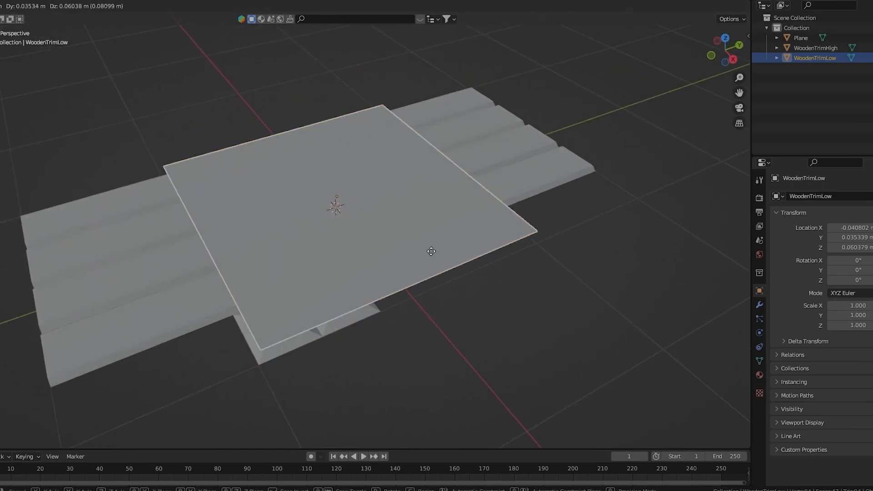
pyautogui.rightClick(449, 186)
# Select WoodenTrimHigh and examine its strips and square panels over the low-poly plane.
pyautogui.click(505, 144)
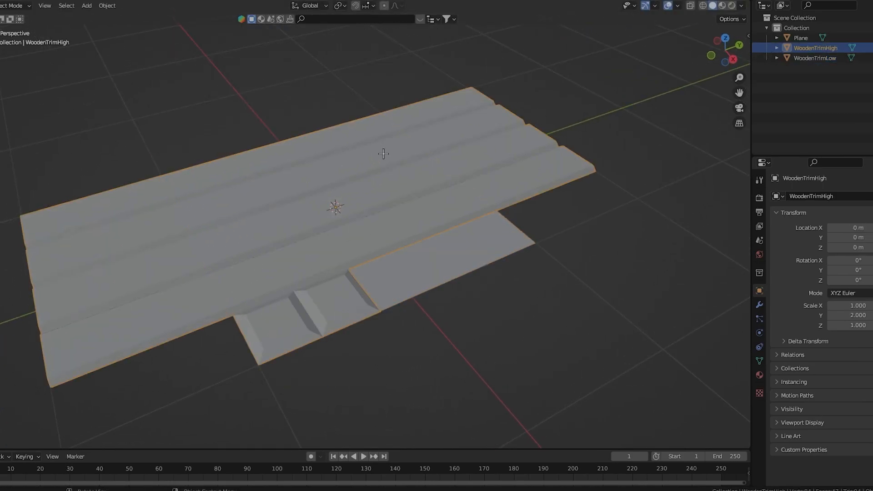
pyautogui.moveTo(674, 271); pyautogui.dragTo(666, 290, button='middle')
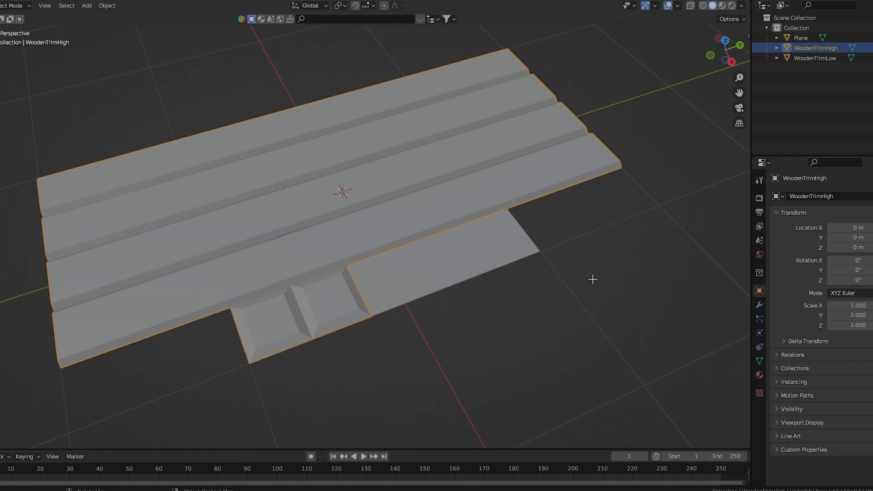
pyautogui.keyDown('shift'); pyautogui.moveTo(591, 259); pyautogui.dragTo(613, 315, button='middle'); pyautogui.keyUp('shift')
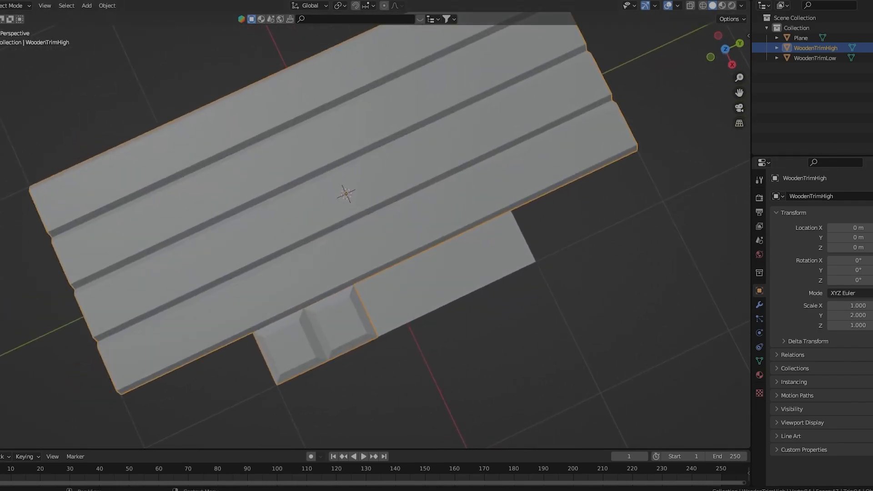
pyautogui.moveTo(546, 283); pyautogui.dragTo(398, 251, button='middle')
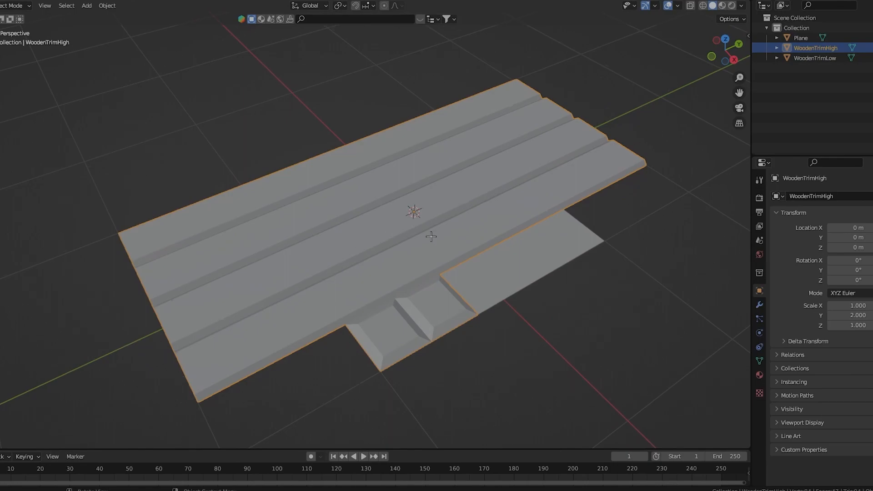
pyautogui.scroll(2, 471, 264)
pyautogui.scroll(4, 498, 328)
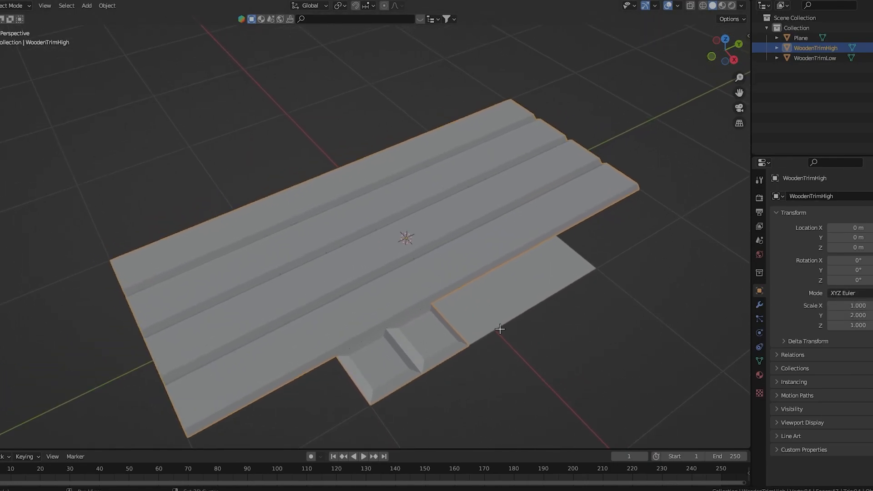
pyautogui.moveTo(496, 326); pyautogui.dragTo(474, 370, button='middle')
pyautogui.scroll(-4, 459, 350)
pyautogui.moveTo(451, 335); pyautogui.dragTo(423, 360, button='middle')
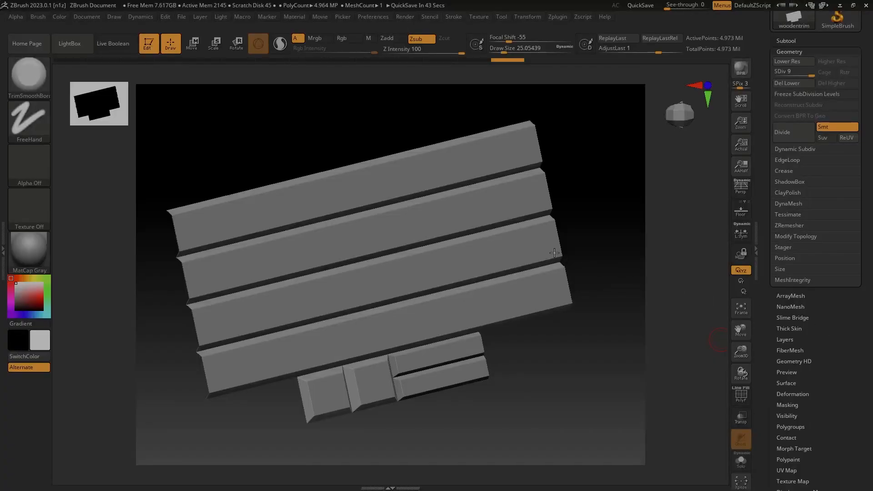
# Switch to ZBrush and divide the wooden trim mesh into separate polygroups with Auto Groups.
pyautogui.press('space')
pyautogui.moveTo(584, 156); pyautogui.dragTo(460, 342)
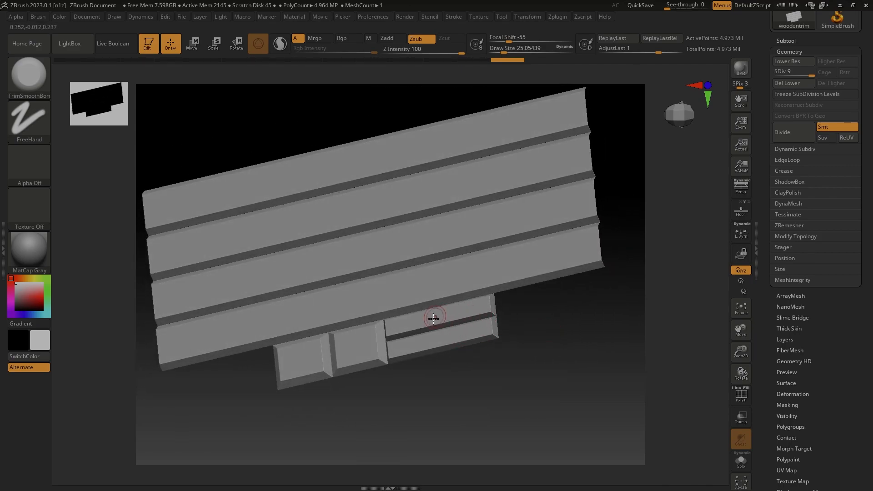
pyautogui.moveTo(508, 304); pyautogui.dragTo(533, 345)
pyautogui.click(790, 426)
pyautogui.moveTo(585, 316); pyautogui.dragTo(579, 333)
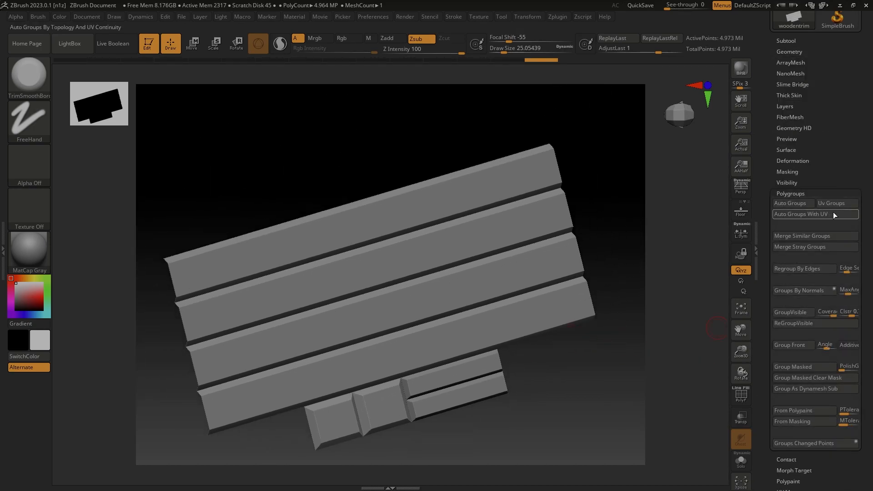
pyautogui.click(746, 397)
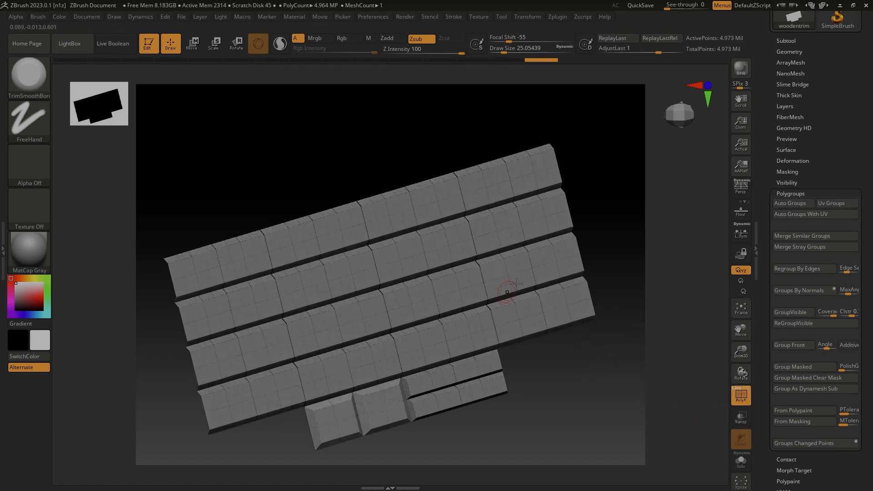
pyautogui.click(741, 396)
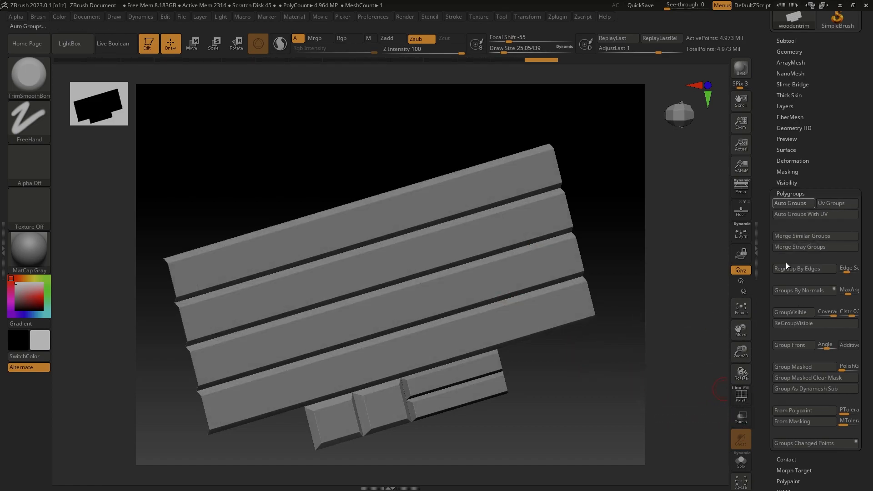
pyautogui.click(741, 396)
pyautogui.click(741, 395)
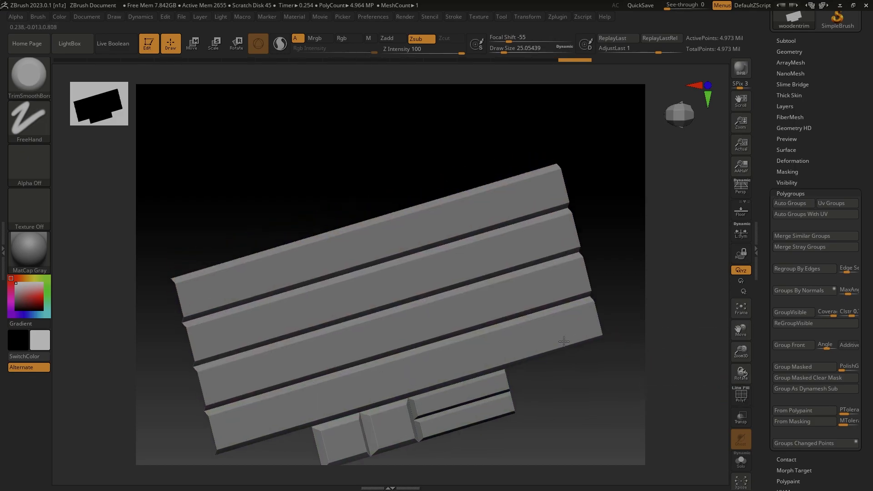
# Load the TrimSmoothBorder brush from the LightBox brush library.
pyautogui.scroll(5, 829, 186)
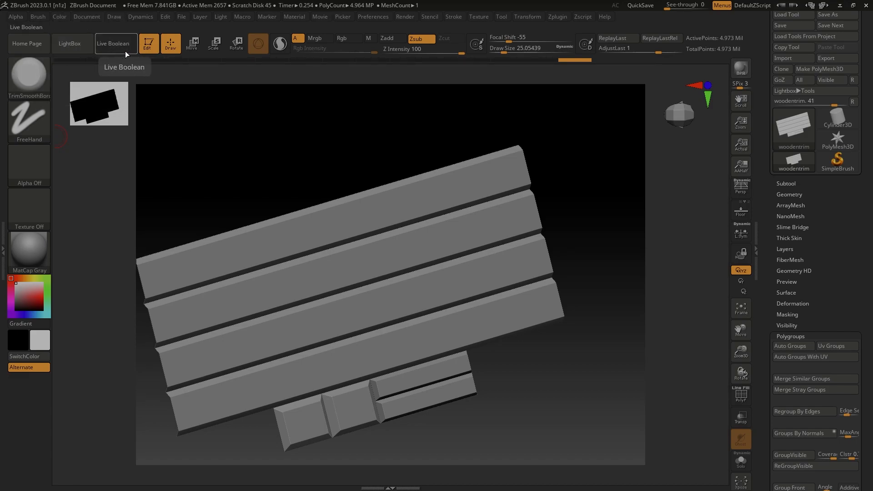
pyautogui.click(69, 43)
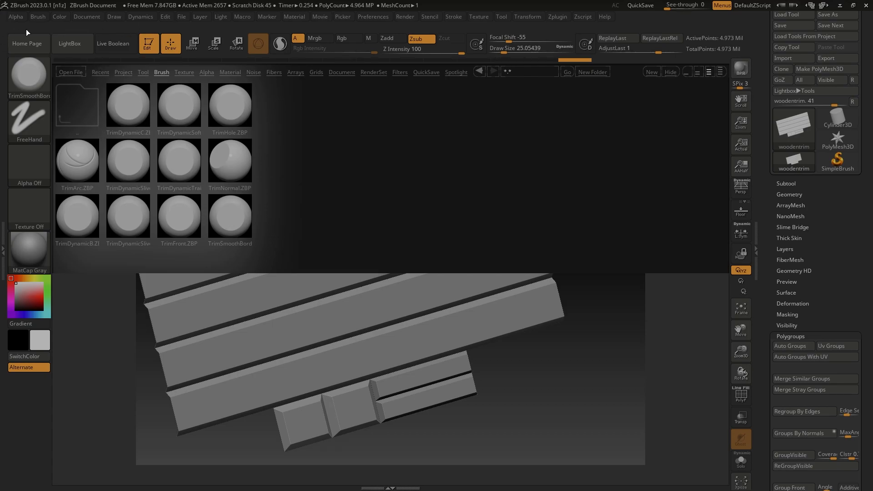
pyautogui.doubleClick(238, 218)
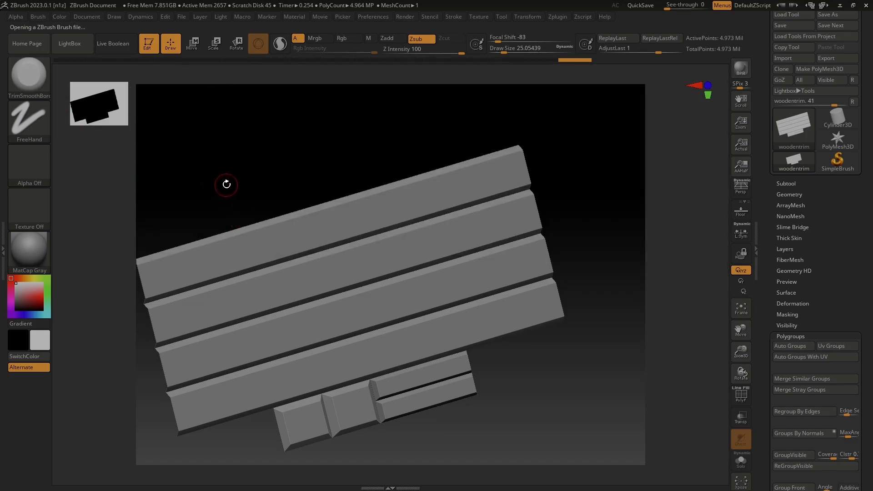
pyautogui.moveTo(279, 150); pyautogui.dragTo(290, 168)
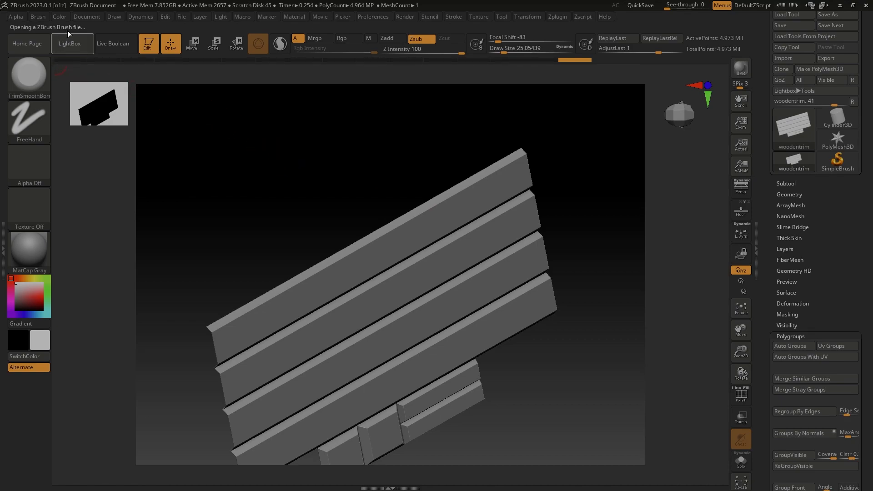
# Set the TrimSmoothBorder brush's curve WrapMode so that its strokes repeat along the length of the strips.
pyautogui.click(39, 16)
pyautogui.click(41, 18)
pyautogui.click(63, 214)
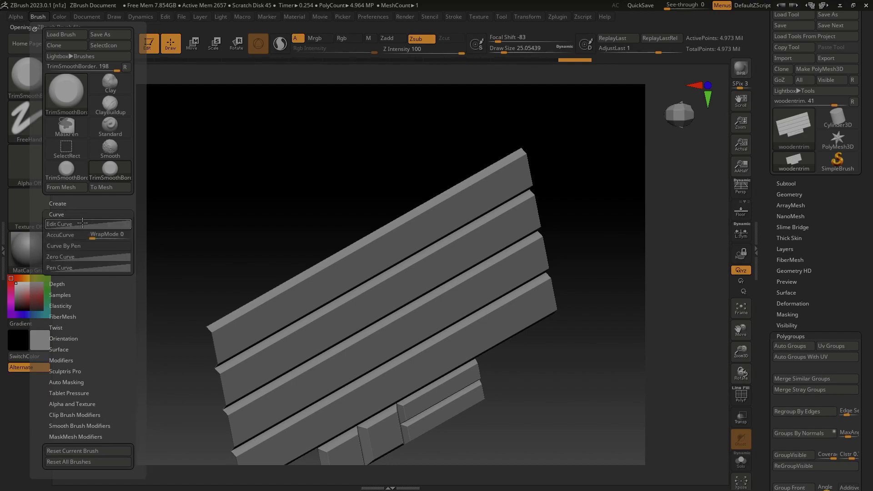
pyautogui.moveTo(350, 181)
pyautogui.mouseDown()
pyautogui.moveTo(409, 151)
pyautogui.moveTo(391, 152)
pyautogui.mouseUp()
pyautogui.moveTo(274, 155); pyautogui.dragTo(330, 243)
pyautogui.rightClick(331, 246)
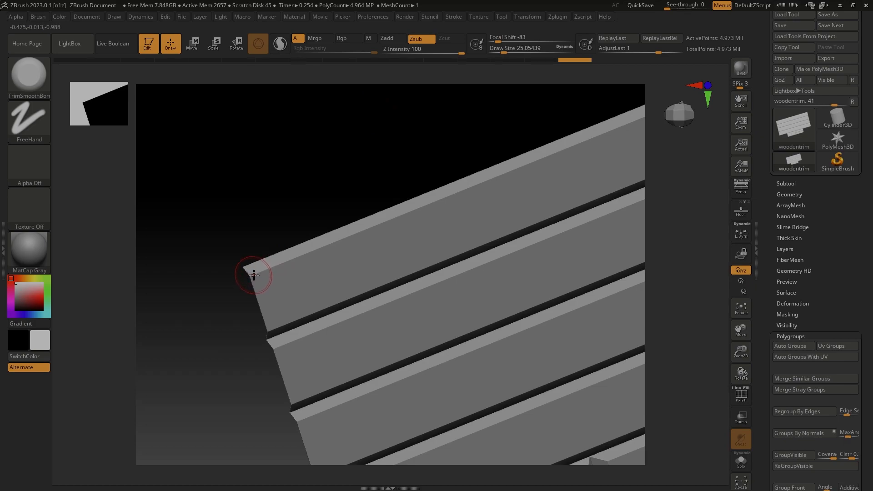
# Try a trimming stroke on the upper edge of the top strip to test the stroke repetition.
pyautogui.moveTo(267, 269); pyautogui.dragTo(318, 253)
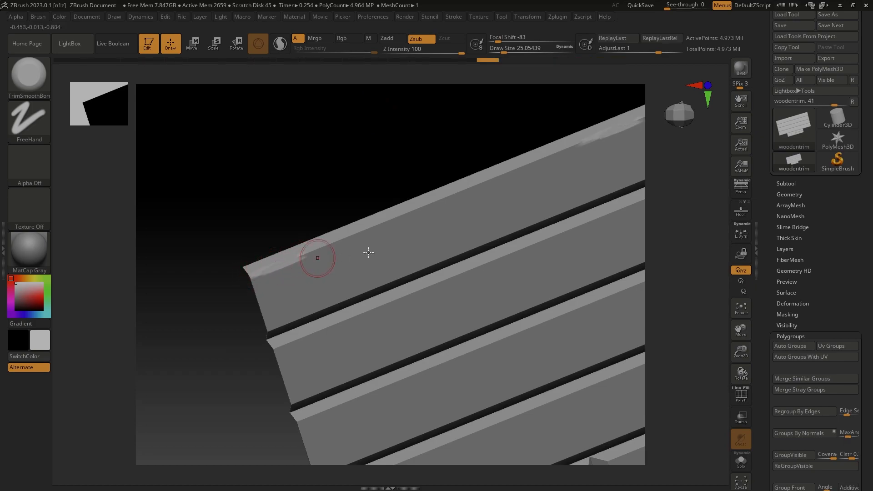
pyautogui.press('ctrl')
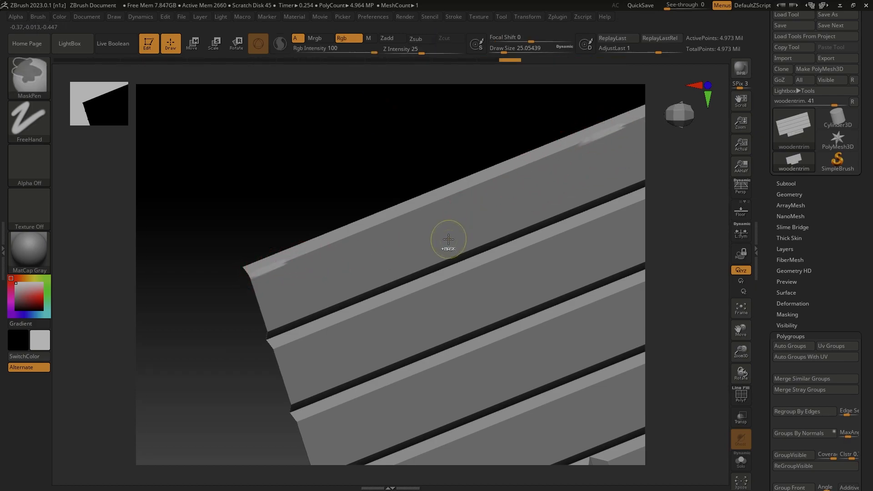
pyautogui.moveTo(382, 182)
pyautogui.mouseDown()
pyautogui.moveTo(355, 162)
pyautogui.moveTo(413, 187)
pyautogui.mouseUp()
pyautogui.moveTo(406, 245); pyautogui.dragTo(399, 89, button='right')
pyautogui.moveTo(333, 294); pyautogui.dragTo(314, 222)
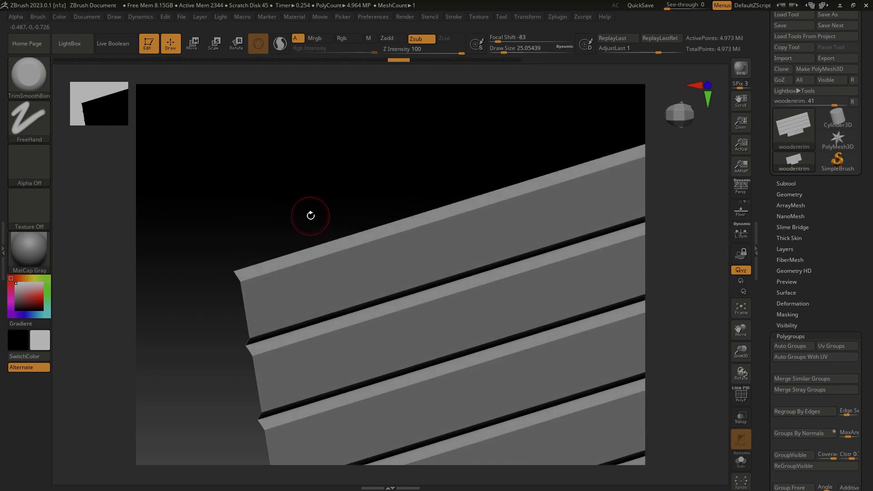
# Isolate the topmost long strip and roughen its upper and lower edges with trimming strokes.
pyautogui.moveTo(345, 205); pyautogui.dragTo(322, 243)
pyautogui.moveTo(303, 201)
pyautogui.mouseDown()
pyautogui.moveTo(332, 242)
pyautogui.moveTo(323, 212)
pyautogui.moveTo(340, 226)
pyautogui.moveTo(302, 266)
pyautogui.moveTo(376, 255)
pyautogui.moveTo(425, 218)
pyautogui.moveTo(397, 257)
pyautogui.mouseUp()
pyautogui.moveTo(423, 218)
pyautogui.mouseDown()
pyautogui.moveTo(346, 131)
pyautogui.moveTo(358, 109)
pyautogui.mouseUp()
pyautogui.keyDown('ctrl'); pyautogui.keyDown('shift'); pyautogui.click(337, 235); pyautogui.keyUp('shift'); pyautogui.keyUp('ctrl')
pyautogui.moveTo(312, 254)
pyautogui.mouseDown()
pyautogui.moveTo(374, 146)
pyautogui.moveTo(353, 132)
pyautogui.mouseUp()
pyautogui.hotkey('ctrl', 'z')
pyautogui.moveTo(259, 226); pyautogui.dragTo(510, 207)
pyautogui.moveTo(298, 220)
pyautogui.mouseDown()
pyautogui.moveTo(259, 221)
pyautogui.moveTo(270, 220)
pyautogui.mouseUp()
pyautogui.moveTo(303, 127)
pyautogui.keyDown('alt'); pyautogui.mouseDown()
pyautogui.moveTo(328, 169)
pyautogui.moveTo(335, 121)
pyautogui.mouseUp(); pyautogui.keyUp('alt')
# Isolate the second long strip, wear down both of its long edges unevenly, and show the whole mesh again.
pyautogui.keyDown('ctrl'); pyautogui.keyDown('shift'); pyautogui.click(291, 255); pyautogui.keyUp('shift'); pyautogui.keyUp('ctrl')
pyautogui.keyDown('alt'); pyautogui.moveTo(259, 196); pyautogui.dragTo(335, 182); pyautogui.keyUp('alt')
pyautogui.moveTo(244, 237); pyautogui.dragTo(591, 210)
pyautogui.keyDown('ctrl'); pyautogui.keyDown('shift'); pyautogui.click(294, 174); pyautogui.keyUp('shift'); pyautogui.keyUp('ctrl')
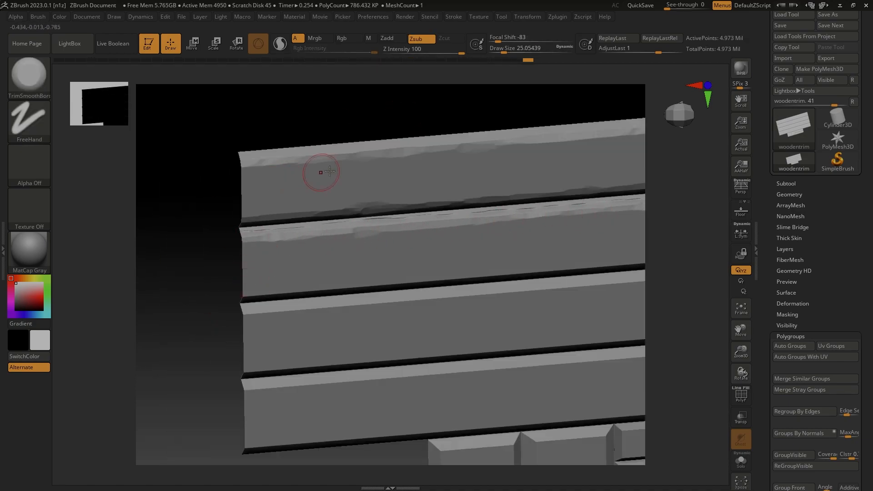
pyautogui.moveTo(218, 227); pyautogui.dragTo(223, 182)
pyautogui.keyDown('ctrl'); pyautogui.keyDown('shift'); pyautogui.click(268, 254); pyautogui.keyUp('shift'); pyautogui.keyUp('ctrl')
pyautogui.moveTo(239, 262); pyautogui.dragTo(631, 285)
pyautogui.moveTo(568, 327)
pyautogui.mouseDown()
pyautogui.moveTo(484, 294)
pyautogui.moveTo(501, 293)
pyautogui.mouseUp()
pyautogui.moveTo(623, 193)
pyautogui.keyDown('alt'); pyautogui.mouseDown()
pyautogui.moveTo(485, 125)
pyautogui.moveTo(491, 136)
pyautogui.mouseUp(); pyautogui.keyUp('alt')
pyautogui.moveTo(504, 204); pyautogui.dragTo(530, 196)
pyautogui.keyDown('ctrl'); pyautogui.keyDown('shift'); pyautogui.click(362, 153); pyautogui.keyUp('shift'); pyautogui.keyUp('ctrl')
# Isolate the third long strip, trim its edges irregularly, and unhide the other pieces.
pyautogui.keyDown('ctrl'); pyautogui.keyDown('shift'); pyautogui.click(312, 326); pyautogui.keyUp('shift'); pyautogui.keyUp('ctrl')
pyautogui.moveTo(314, 324); pyautogui.dragTo(400, 311)
pyautogui.moveTo(400, 355); pyautogui.dragTo(404, 280)
pyautogui.moveTo(327, 318); pyautogui.dragTo(484, 298)
pyautogui.moveTo(473, 345)
pyautogui.mouseDown()
pyautogui.moveTo(428, 372)
pyautogui.moveTo(332, 343)
pyautogui.mouseUp()
pyautogui.moveTo(200, 316); pyautogui.dragTo(450, 181)
pyautogui.keyDown('ctrl'); pyautogui.keyDown('shift'); pyautogui.click(316, 150); pyautogui.keyUp('shift'); pyautogui.keyUp('ctrl')
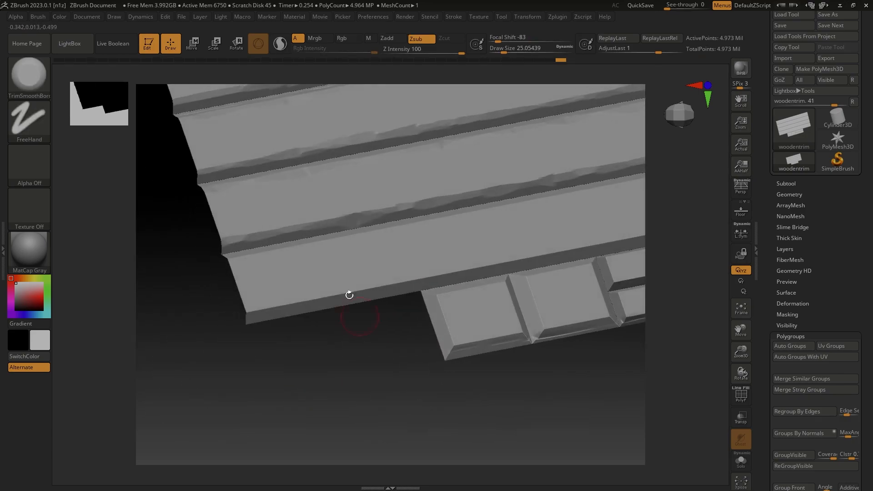
# Isolate the bottom long strip, chip both of its long edges at Z Intensity 65, and unhide the rest.
pyautogui.keyDown('ctrl'); pyautogui.keyDown('shift'); pyautogui.click(364, 349); pyautogui.keyUp('shift'); pyautogui.keyUp('ctrl')
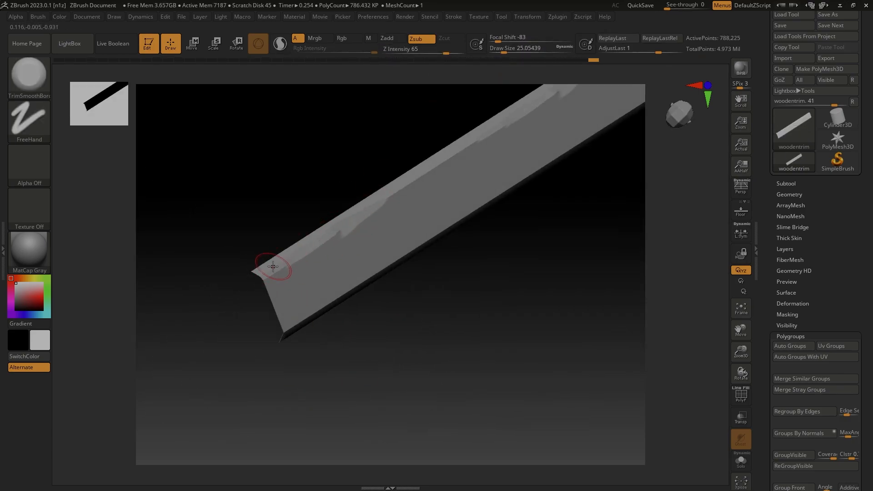
pyautogui.moveTo(267, 261); pyautogui.dragTo(244, 287)
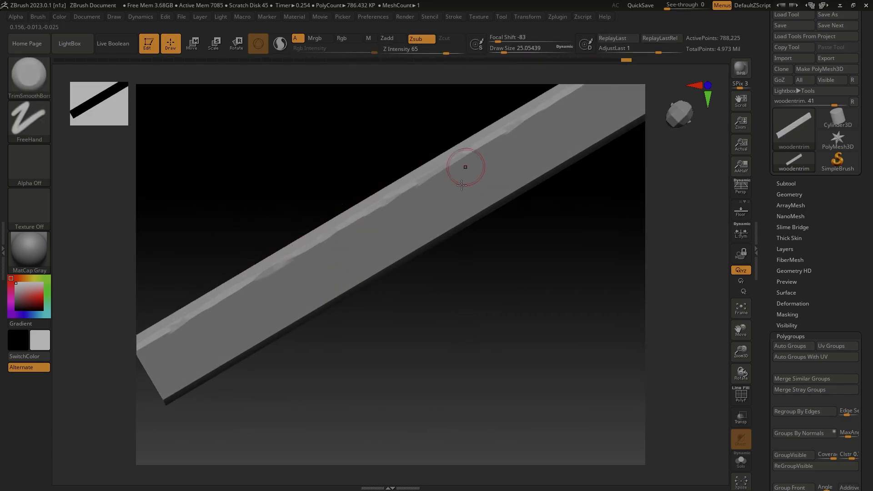
pyautogui.moveTo(463, 155); pyautogui.dragTo(236, 244)
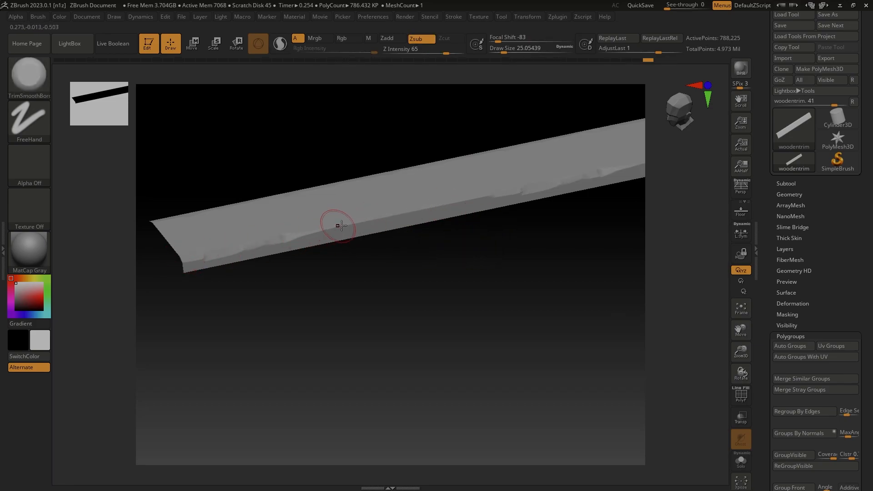
pyautogui.keyDown('ctrl'); pyautogui.keyDown('shift'); pyautogui.click(396, 269); pyautogui.keyUp('shift'); pyautogui.keyUp('ctrl')
pyautogui.press('f')
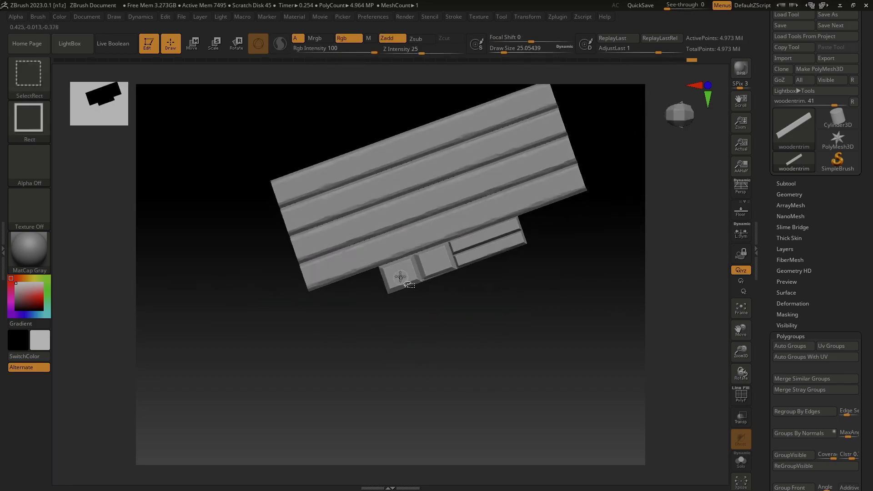
# Isolate the first square panel and roughen its beveled edges with trimming strokes.
pyautogui.keyDown('ctrl'); pyautogui.keyDown('shift'); pyautogui.click(400, 284); pyautogui.keyUp('shift'); pyautogui.keyUp('ctrl')
pyautogui.press('f')
pyautogui.moveTo(287, 230); pyautogui.dragTo(312, 308)
pyautogui.moveTo(399, 279)
pyautogui.mouseDown()
pyautogui.moveTo(409, 236)
pyautogui.moveTo(577, 287)
pyautogui.moveTo(471, 249)
pyautogui.mouseUp()
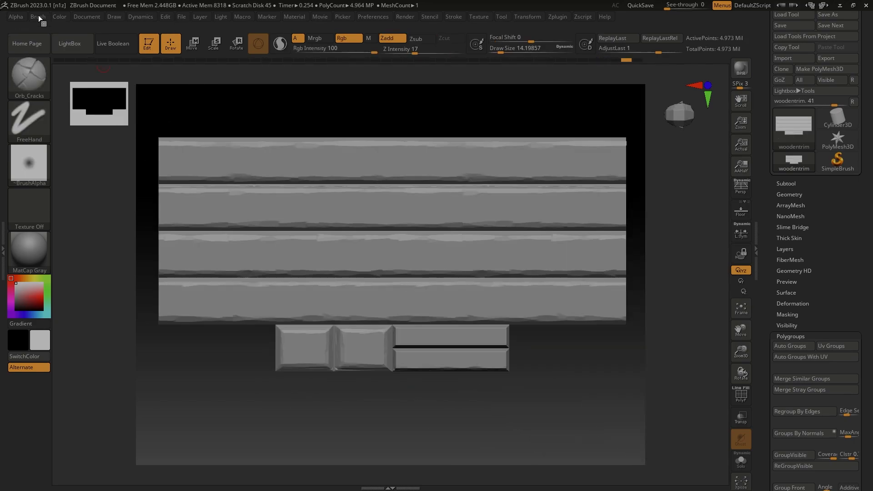
# Lower the Orb_Cracks brush's WrapMode so strokes do not repeat, and carve wavy wood cracks along the top strip.
pyautogui.click(38, 16)
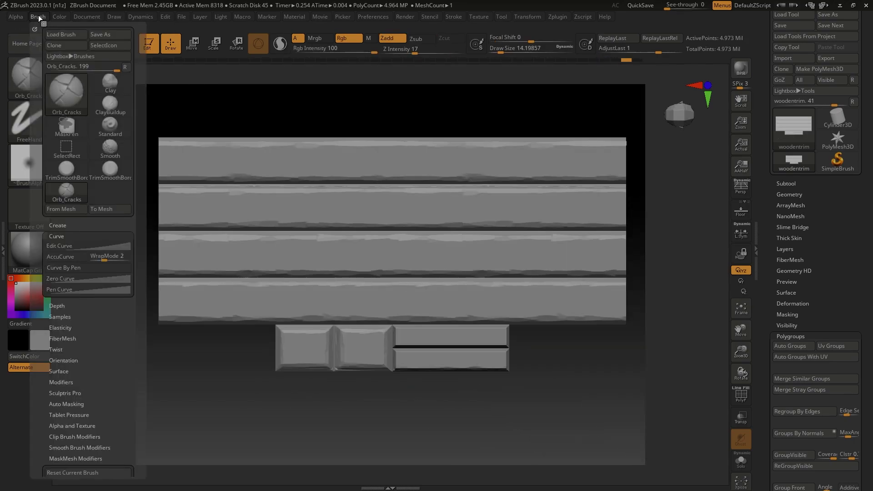
pyautogui.moveTo(104, 257); pyautogui.dragTo(91, 257)
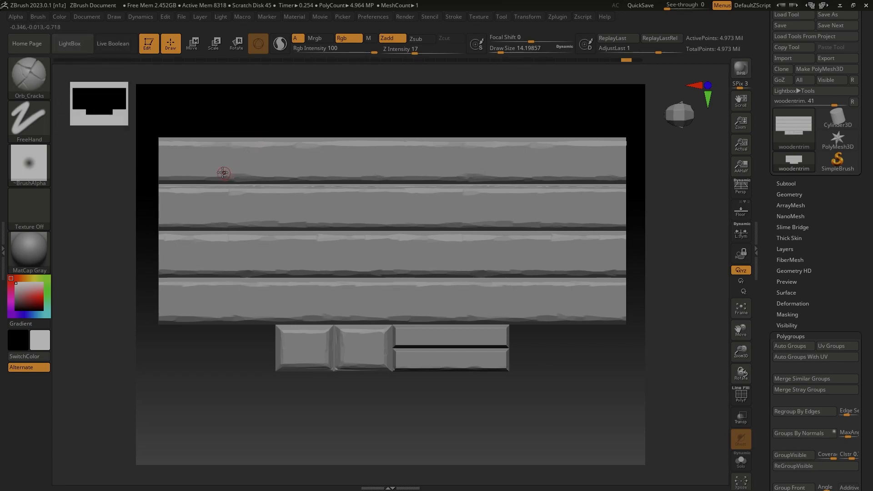
pyautogui.moveTo(164, 149); pyautogui.dragTo(483, 159)
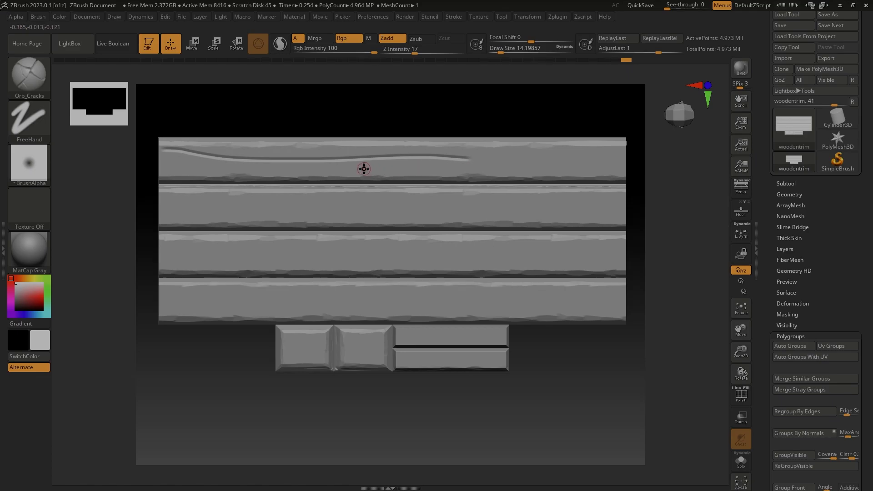
pyautogui.moveTo(397, 166); pyautogui.dragTo(459, 164)
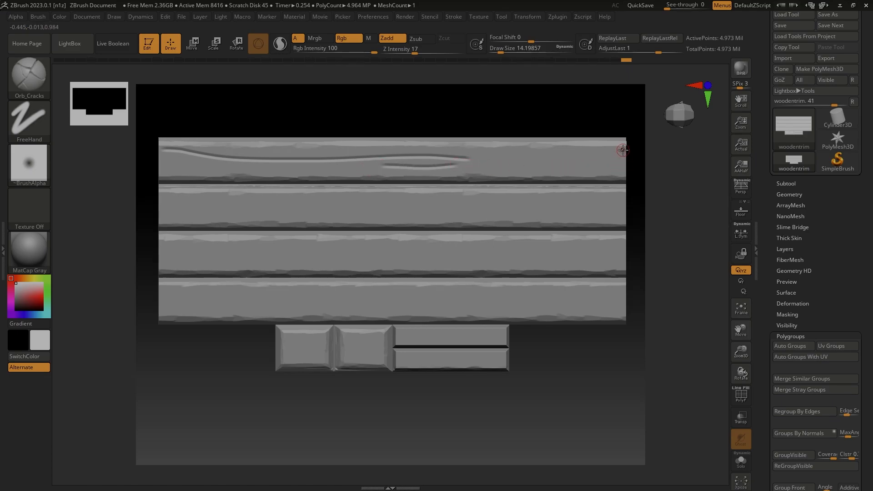
pyautogui.moveTo(623, 167); pyautogui.dragTo(519, 167)
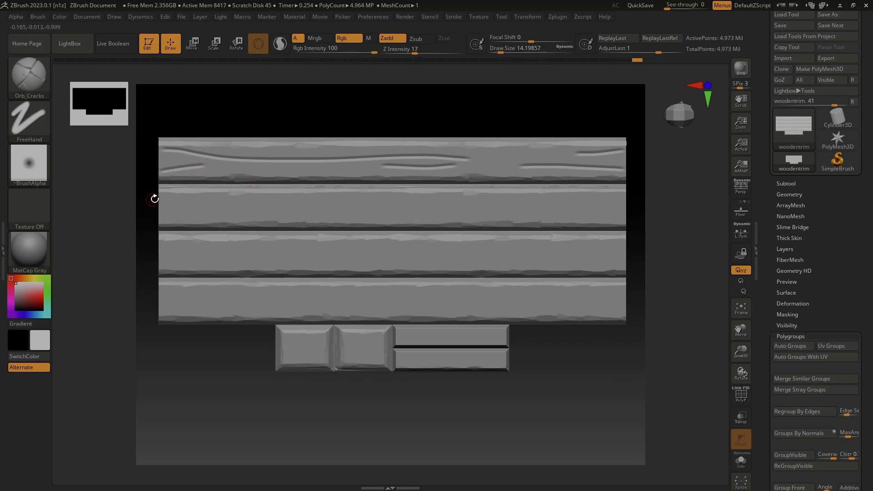
# Carve grain cracks running inward from both ends of the second strip with the Orb_Cracks brush.
pyautogui.moveTo(254, 206); pyautogui.dragTo(298, 203)
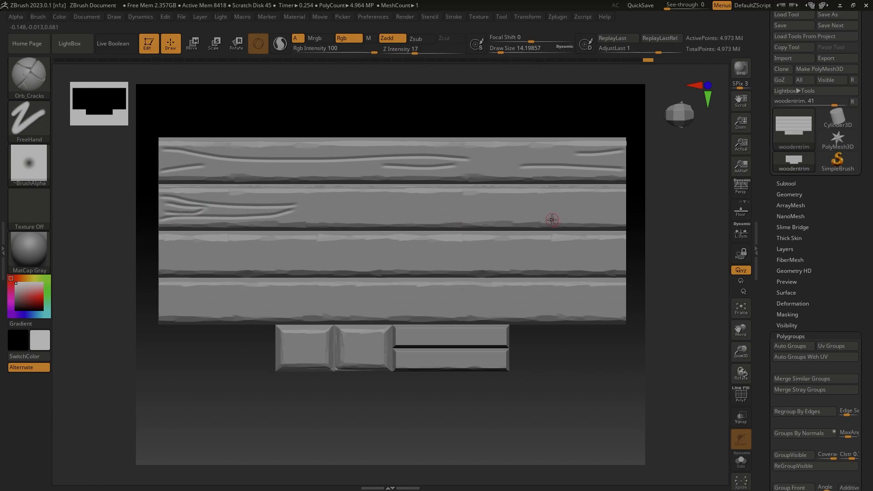
pyautogui.moveTo(556, 199); pyautogui.dragTo(442, 201)
pyautogui.moveTo(616, 217); pyautogui.dragTo(533, 215)
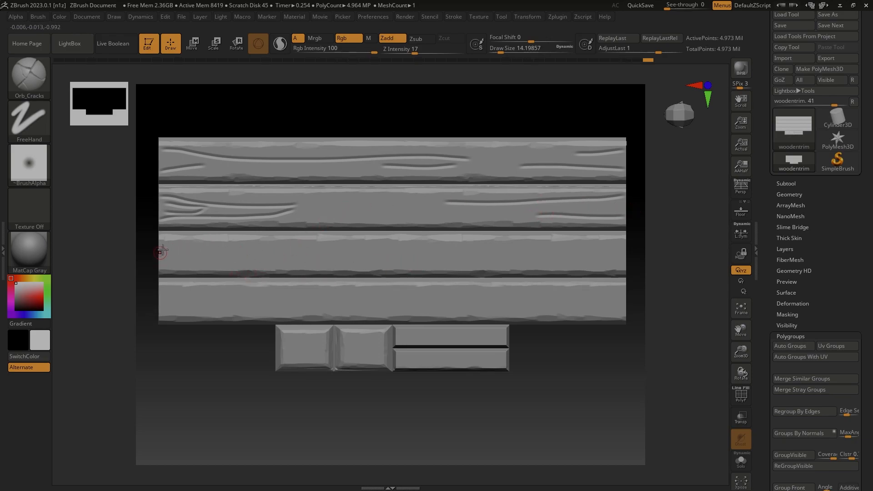
# Carve short and long wood cracks along the third strip and cracks at the ends of the bottom strip.
pyautogui.moveTo(159, 245); pyautogui.dragTo(284, 245)
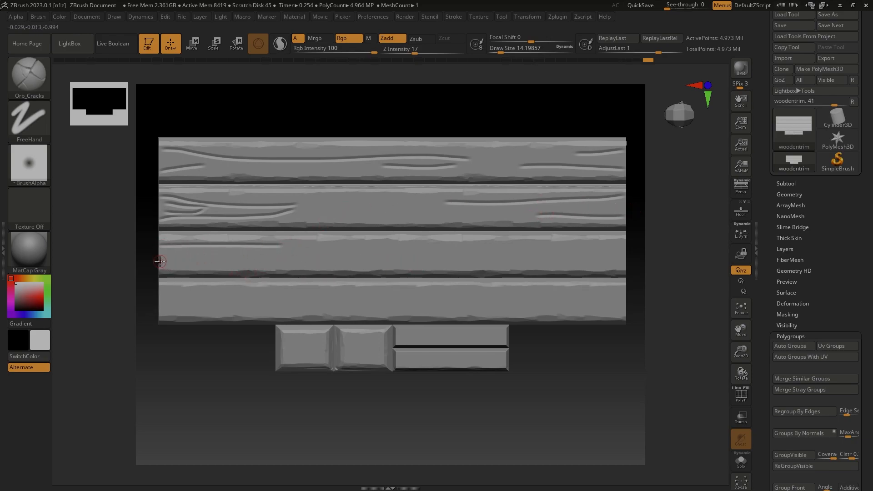
pyautogui.moveTo(559, 265)
pyautogui.mouseDown()
pyautogui.moveTo(542, 265)
pyautogui.moveTo(558, 248)
pyautogui.mouseUp()
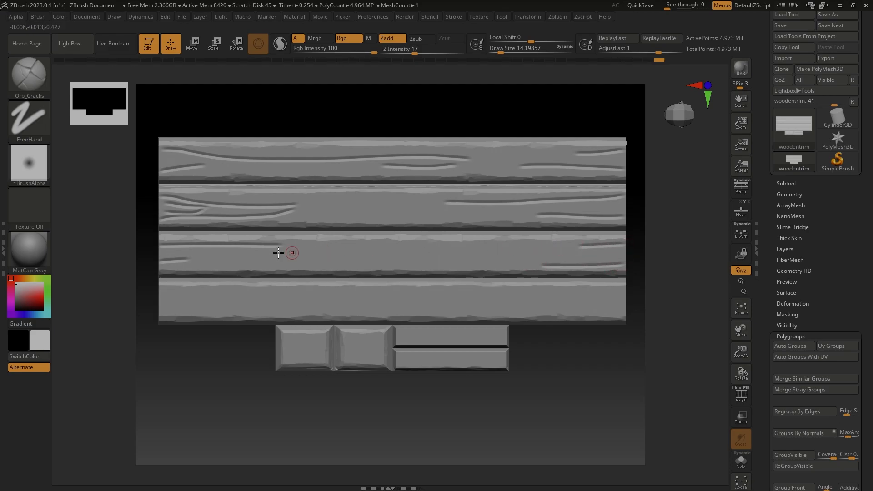
pyautogui.moveTo(224, 259); pyautogui.dragTo(554, 248)
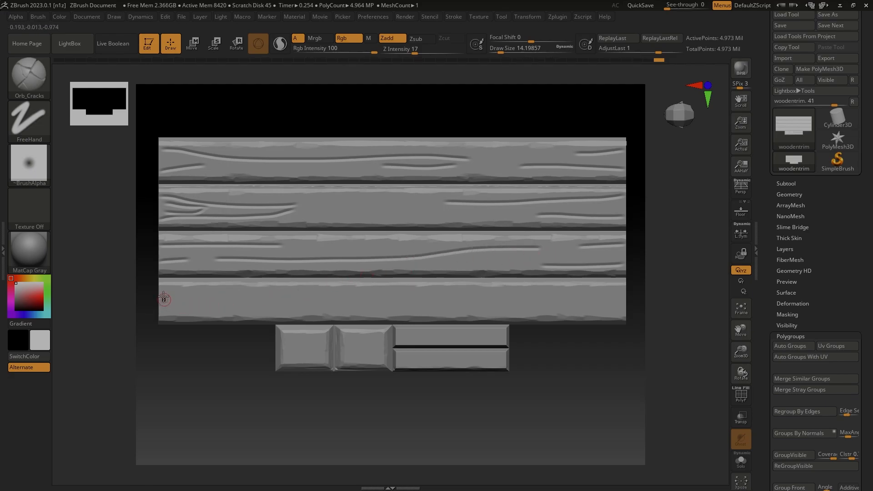
pyautogui.moveTo(162, 300); pyautogui.dragTo(299, 297)
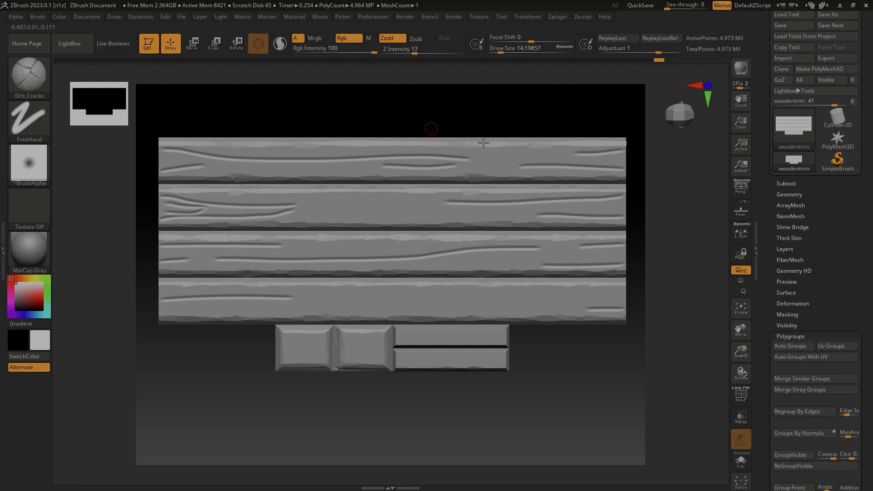
# Reduce the Orb_Cracks draw size to about 5.75 and carve a growth-ring spiral into the first square panel.
pyautogui.keyDown('ctrl'); pyautogui.moveTo(359, 390); pyautogui.dragTo(336, 327, button='right'); pyautogui.keyUp('ctrl')
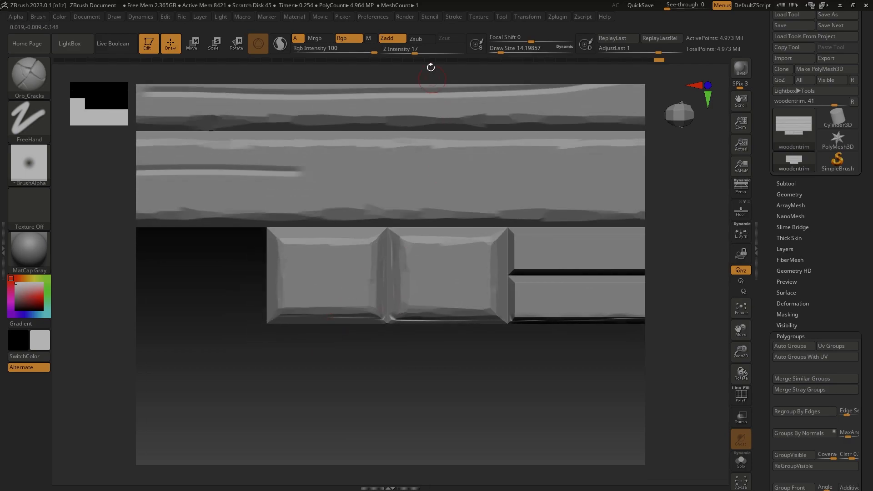
pyautogui.moveTo(506, 49); pyautogui.dragTo(499, 52)
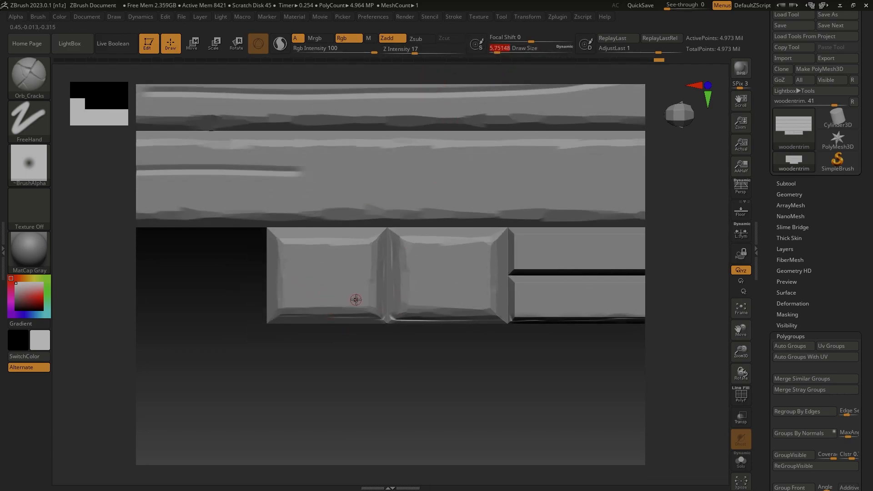
pyautogui.moveTo(325, 292); pyautogui.dragTo(304, 259)
pyautogui.hotkey('ctrl', 'z')
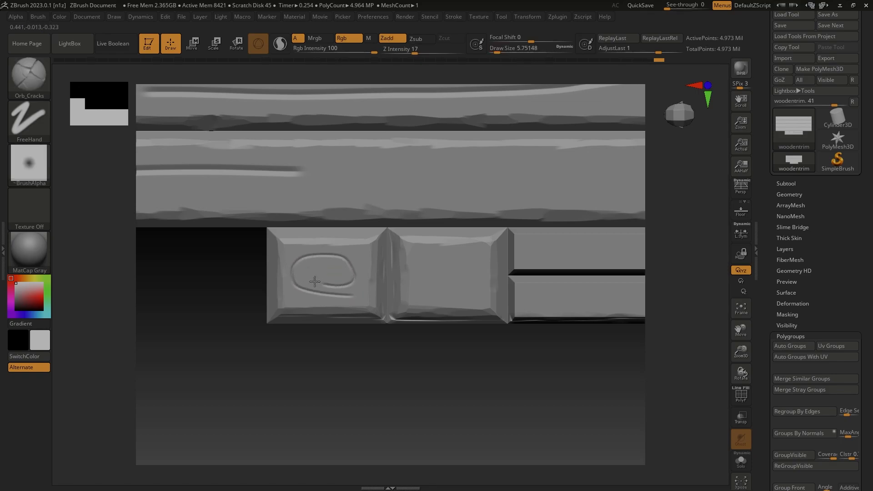
pyautogui.hotkey('ctrl', 'z')
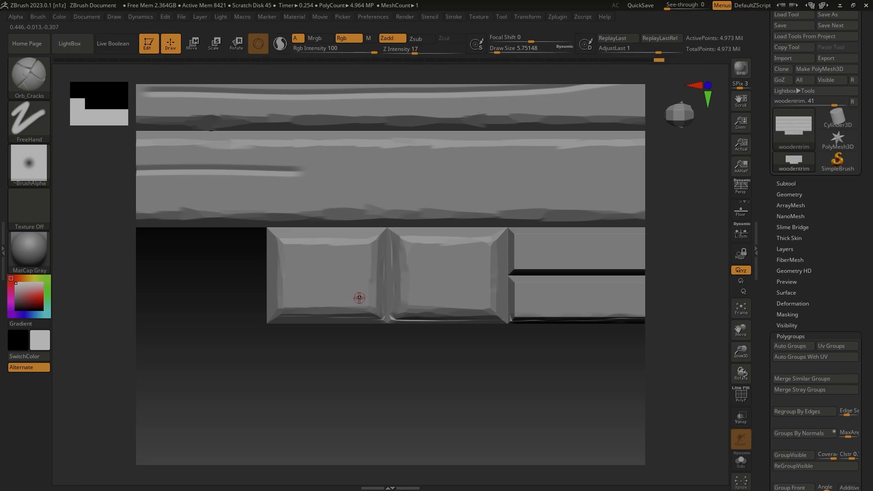
pyautogui.hotkey('ctrl', 'z')
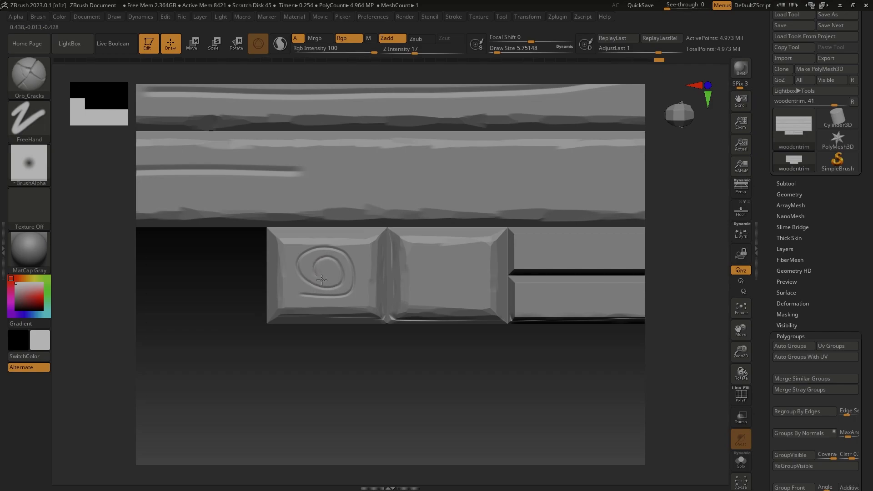
# Carve concentric growth rings into the second square panel and add short radial cracks across and around them.
pyautogui.moveTo(455, 284)
pyautogui.keyDown('alt'); pyautogui.mouseDown(button='right')
pyautogui.moveTo(370, 282)
pyautogui.moveTo(380, 274)
pyautogui.mouseUp(button='right'); pyautogui.keyUp('alt')
pyautogui.moveTo(385, 266)
pyautogui.mouseDown()
pyautogui.moveTo(343, 300)
pyautogui.moveTo(411, 262)
pyautogui.moveTo(373, 238)
pyautogui.moveTo(335, 233)
pyautogui.moveTo(329, 318)
pyautogui.moveTo(433, 324)
pyautogui.moveTo(389, 232)
pyautogui.moveTo(349, 250)
pyautogui.mouseUp()
pyautogui.click(383, 300)
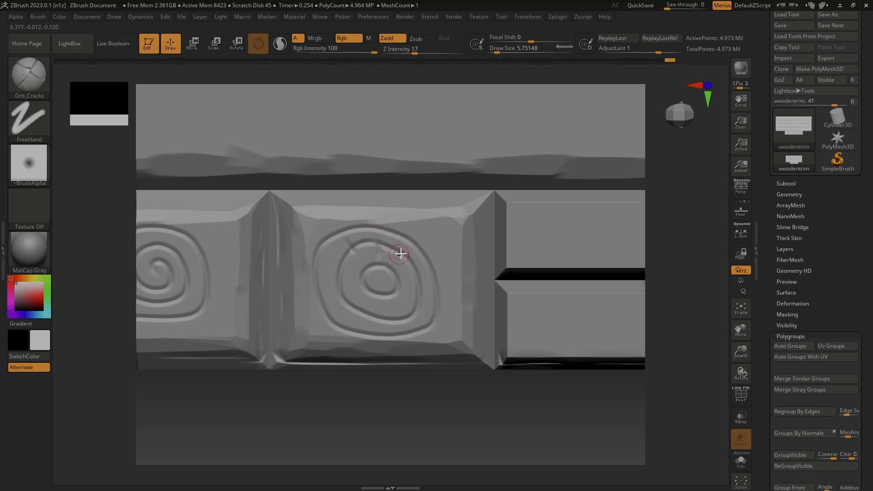
pyautogui.moveTo(420, 277); pyautogui.dragTo(412, 284)
pyautogui.moveTo(388, 311); pyautogui.dragTo(379, 320)
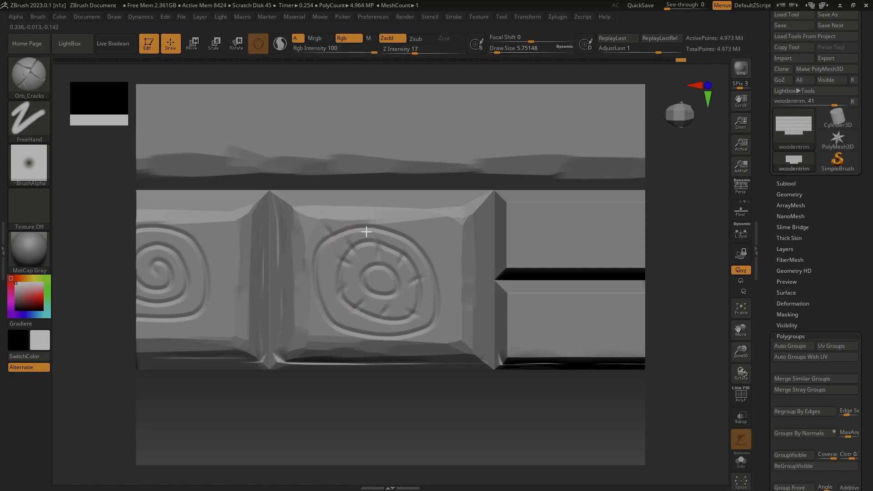
pyautogui.moveTo(453, 261); pyautogui.dragTo(444, 270)
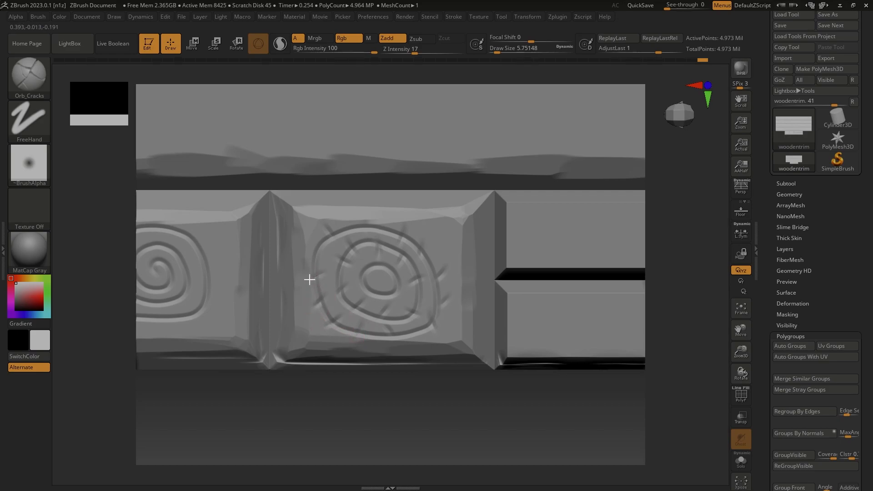
pyautogui.keyDown('ctrl'); pyautogui.moveTo(388, 205); pyautogui.dragTo(117, 325, button='right'); pyautogui.keyUp('ctrl')
pyautogui.keyDown('alt'); pyautogui.moveTo(444, 215); pyautogui.dragTo(253, 315, button='right'); pyautogui.keyUp('alt')
pyautogui.keyDown('alt'); pyautogui.moveTo(452, 178); pyautogui.dragTo(401, 285, button='right'); pyautogui.keyUp('alt')
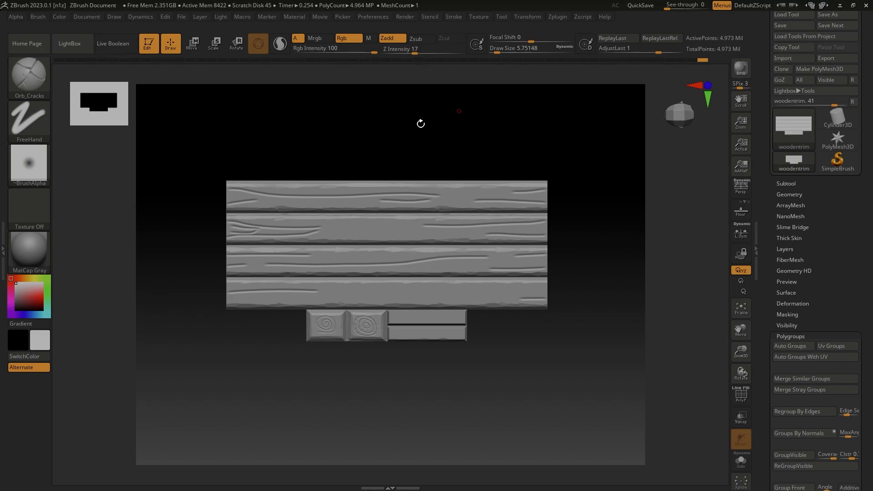
pyautogui.keyDown('ctrl'); pyautogui.moveTo(369, 125); pyautogui.dragTo(405, 114, button='right'); pyautogui.keyUp('ctrl')
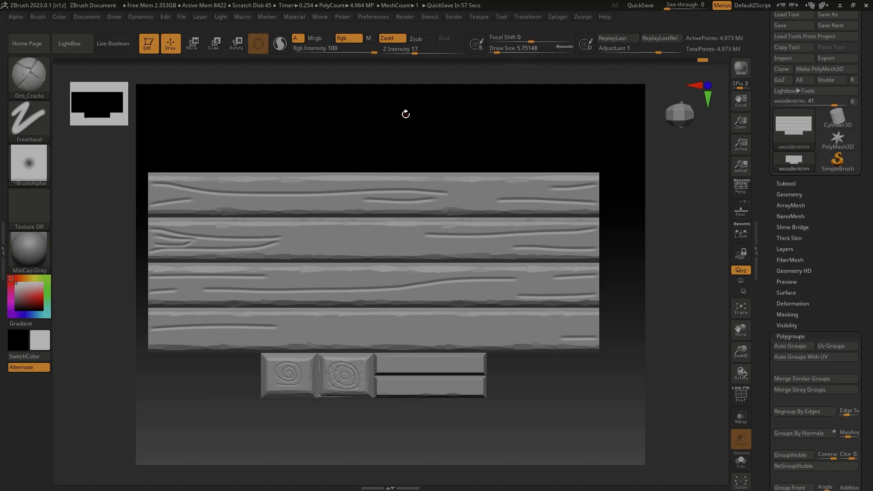
pyautogui.moveTo(374, 158); pyautogui.dragTo(365, 123, button='right')
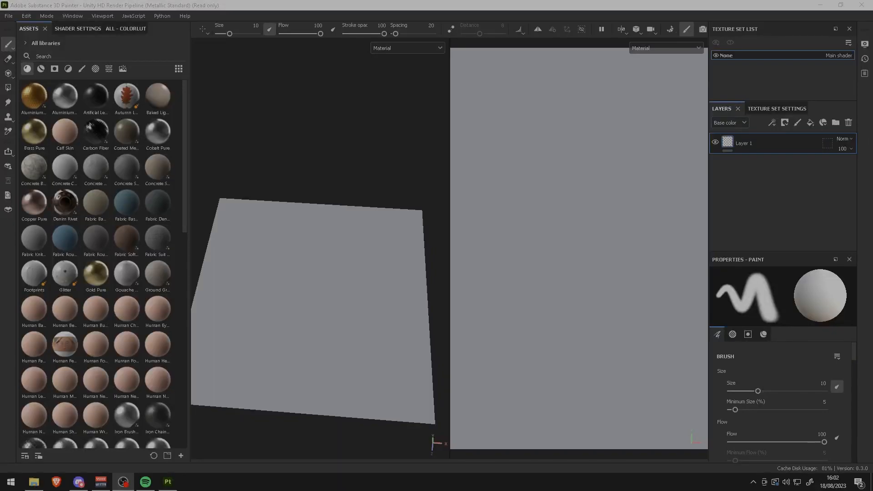
# Switch to Substance 3D Painter and open the mesh map baking settings for the low-poly plane.
pyautogui.keyDown('alt'); pyautogui.moveTo(424, 148); pyautogui.dragTo(376, 247); pyautogui.keyUp('alt')
pyautogui.keyDown('alt'); pyautogui.moveTo(310, 256); pyautogui.dragTo(375, 264); pyautogui.keyUp('alt')
pyautogui.keyDown('alt'); pyautogui.moveTo(374, 263); pyautogui.dragTo(379, 264, button='middle'); pyautogui.keyUp('alt')
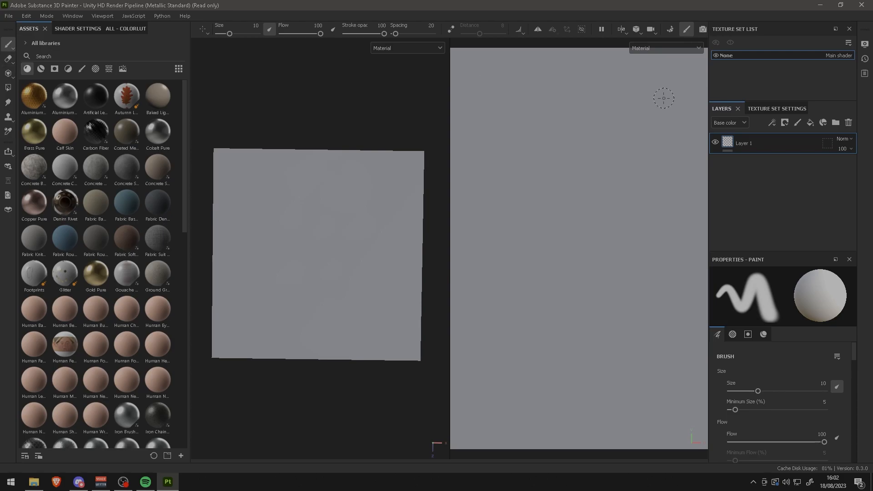
pyautogui.click(777, 109)
pyautogui.scroll(-5, 805, 193)
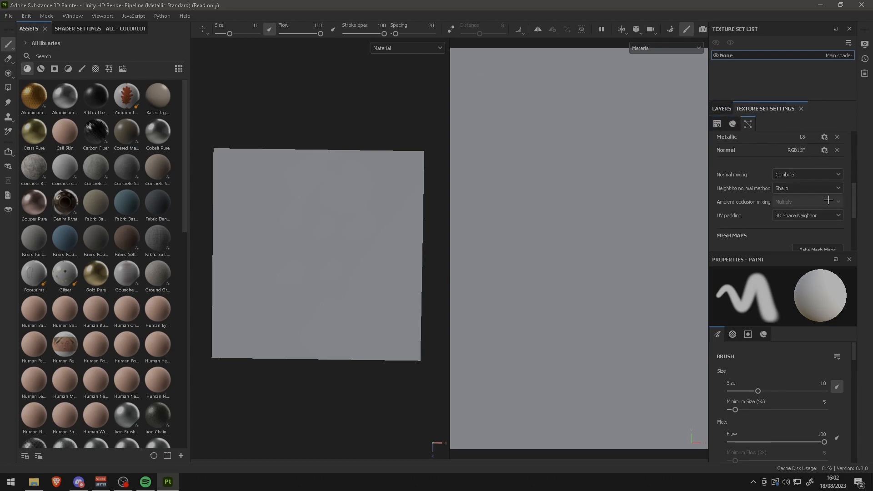
pyautogui.click(819, 172)
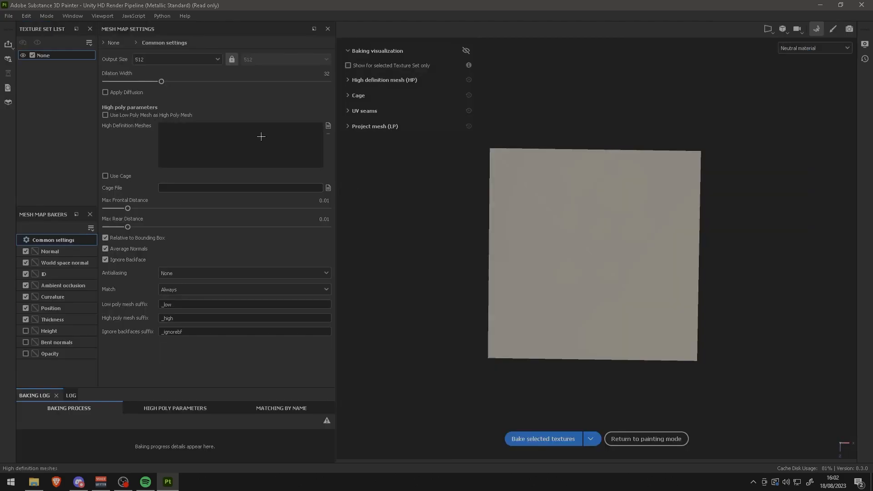
# Load woodentrim_high.obj as the high definition mesh and set the bake output size to 2048.
pyautogui.click(329, 126)
pyautogui.scroll(-10, 191, 164)
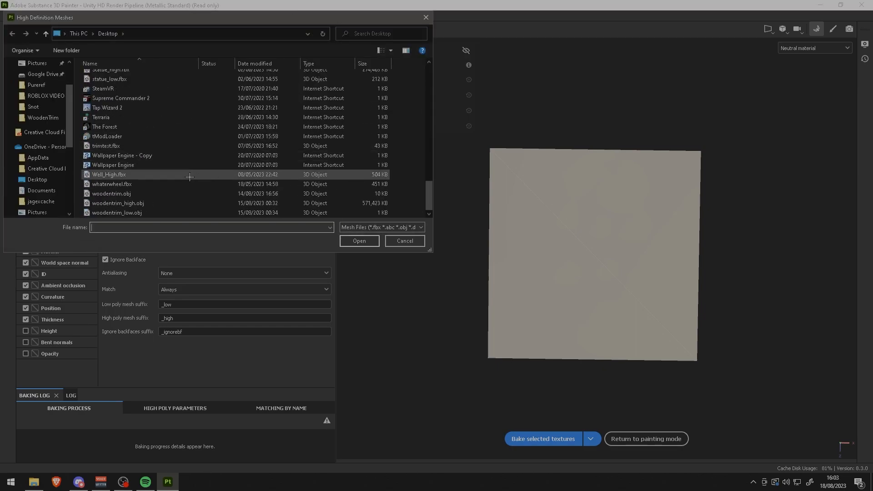
pyautogui.click(136, 204)
pyautogui.click(360, 241)
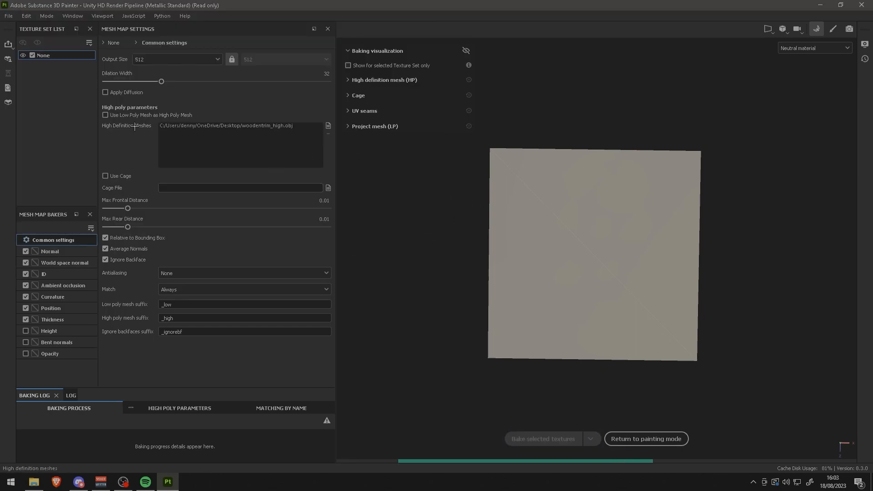
pyautogui.click(156, 59)
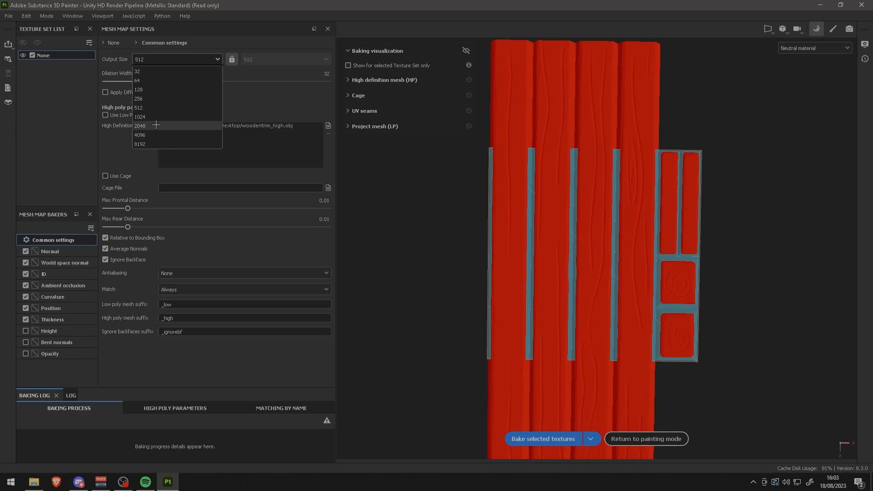
pyautogui.click(156, 125)
# Set the max frontal distance to about 0.0318 so the cage encloses the high-poly surface, and bake the selected textures.
pyautogui.scroll(1, 544, 305)
pyautogui.keyDown('alt'); pyautogui.moveTo(645, 309); pyautogui.dragTo(589, 306); pyautogui.keyUp('alt')
pyautogui.keyDown('alt'); pyautogui.moveTo(589, 305); pyautogui.dragTo(573, 305, button='middle'); pyautogui.keyUp('alt')
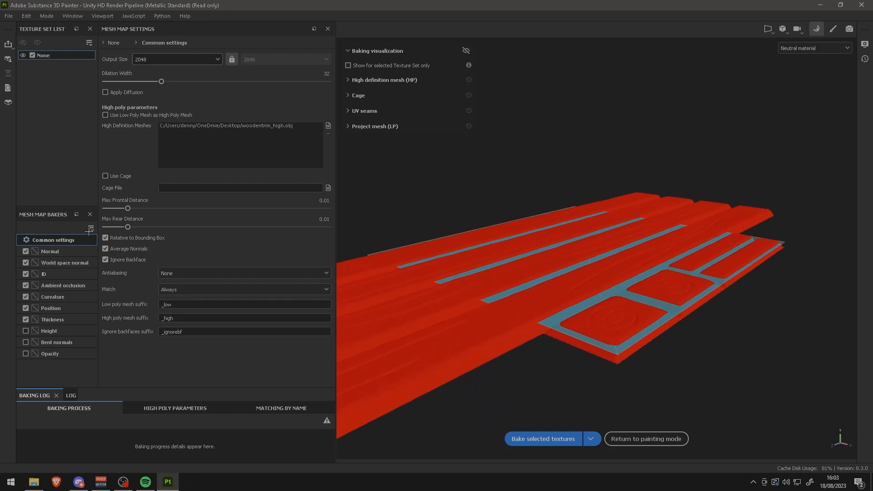
pyautogui.moveTo(128, 207); pyautogui.dragTo(158, 208)
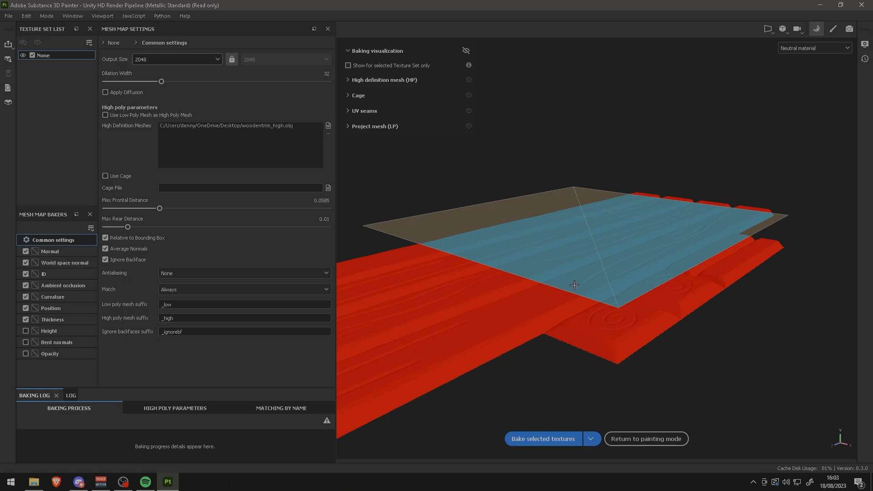
pyautogui.keyDown('alt'); pyautogui.moveTo(596, 292); pyautogui.dragTo(490, 286); pyautogui.keyUp('alt')
pyautogui.scroll(-5, 568, 273)
pyautogui.keyDown('alt'); pyautogui.moveTo(569, 273); pyautogui.dragTo(519, 318); pyautogui.keyUp('alt')
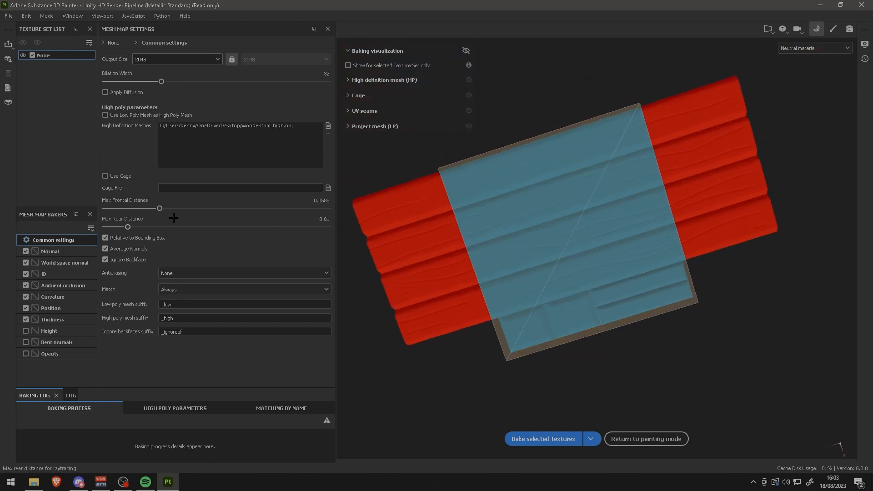
pyautogui.moveTo(159, 208)
pyautogui.mouseDown()
pyautogui.moveTo(116, 208)
pyautogui.moveTo(174, 215)
pyautogui.moveTo(144, 210)
pyautogui.mouseUp()
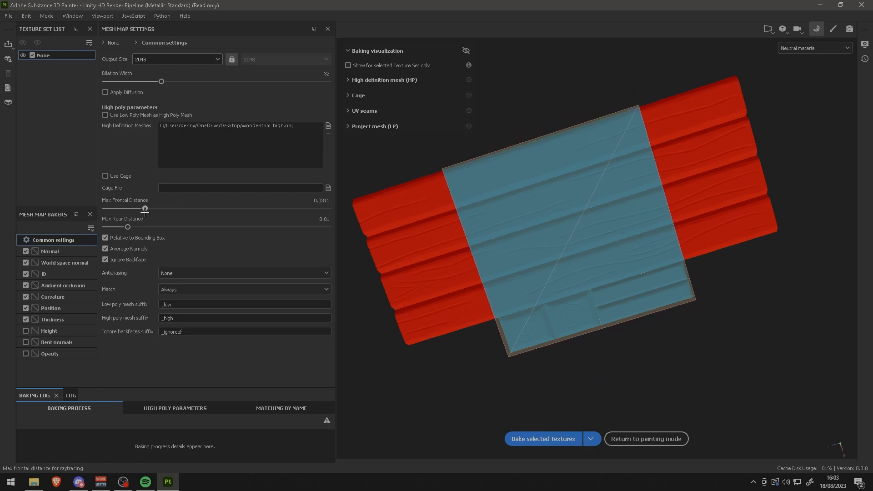
pyautogui.keyDown('alt'); pyautogui.moveTo(523, 268); pyautogui.dragTo(602, 322); pyautogui.keyUp('alt')
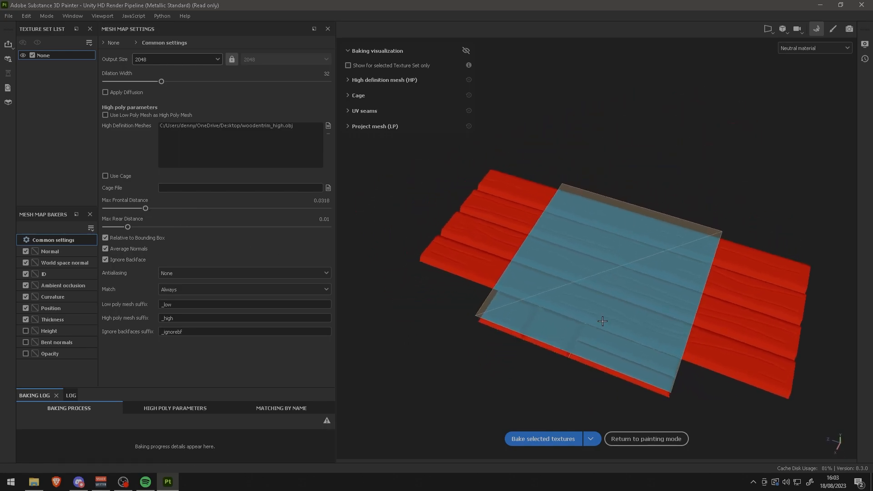
pyautogui.click(553, 439)
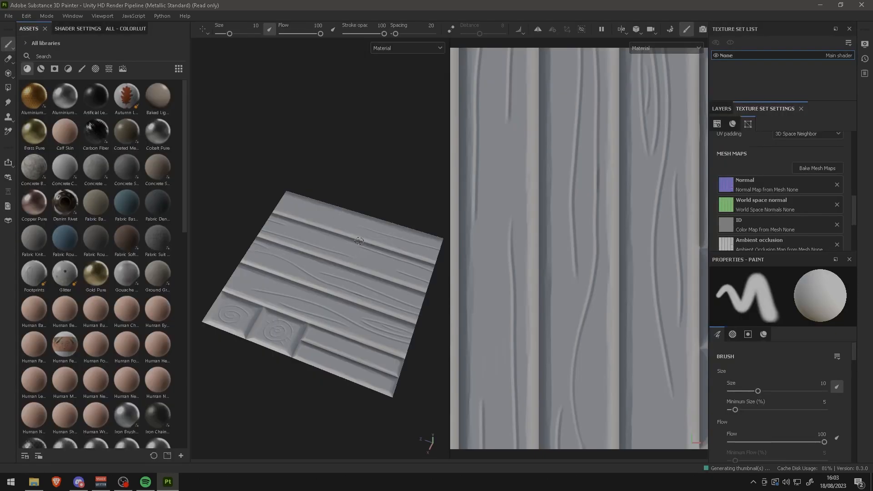
pyautogui.keyDown('alt'); pyautogui.moveTo(359, 241); pyautogui.dragTo(353, 269); pyautogui.keyUp('alt')
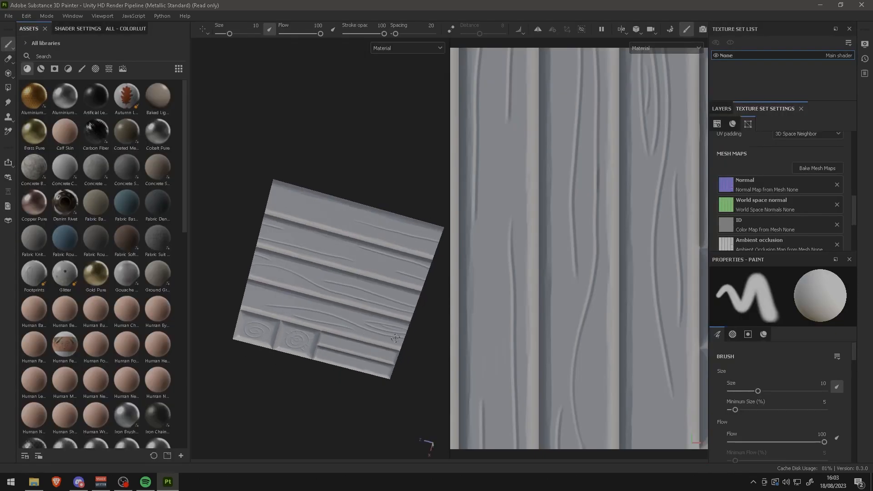
pyautogui.keyDown('alt'); pyautogui.moveTo(352, 269); pyautogui.dragTo(314, 145, button='middle'); pyautogui.keyUp('alt')
pyautogui.keyDown('alt'); pyautogui.moveTo(272, 181); pyautogui.dragTo(318, 214); pyautogui.keyUp('alt')
pyautogui.keyDown('alt'); pyautogui.moveTo(317, 214); pyautogui.dragTo(392, 232, button='middle'); pyautogui.keyUp('alt')
pyautogui.keyDown('alt'); pyautogui.moveTo(392, 233); pyautogui.dragTo(354, 298); pyautogui.keyUp('alt')
pyautogui.press('b')
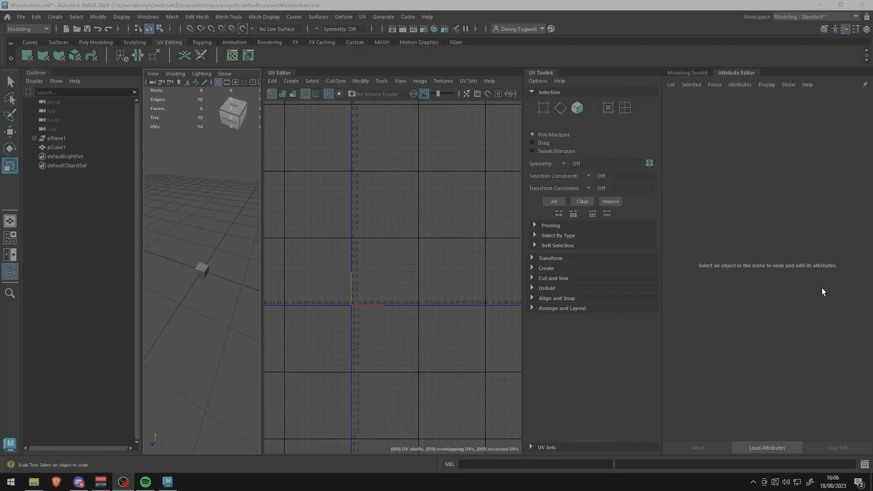
# Switch to Maya and scale the small cube into a tall, narrow post.
pyautogui.press('f')
pyautogui.scroll(-5, 209, 302)
pyautogui.click(204, 253)
pyautogui.moveTo(203, 254); pyautogui.dragTo(196, 136)
pyautogui.keyDown('alt'); pyautogui.moveTo(222, 280); pyautogui.dragTo(200, 291); pyautogui.keyUp('alt')
pyautogui.moveTo(209, 229); pyautogui.dragTo(206, 264)
pyautogui.scroll(5, 369, 258)
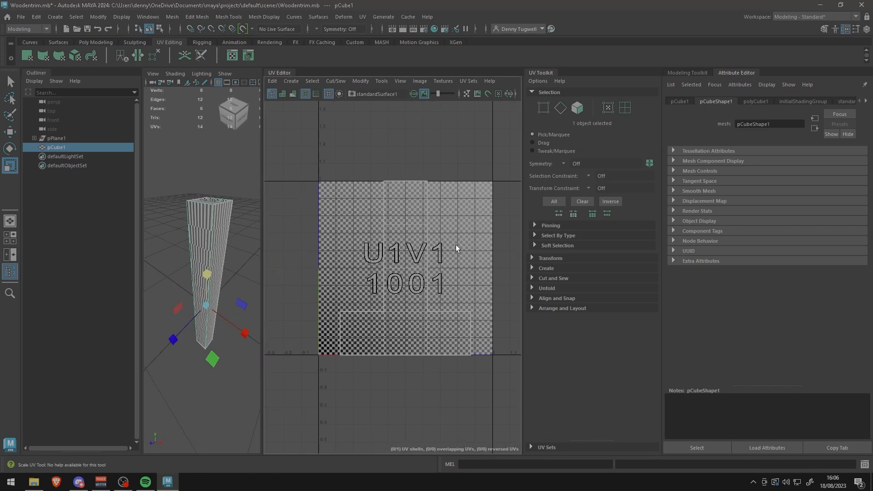
# Assign a new Stingray PBS material to the tall post.
pyautogui.click(437, 80)
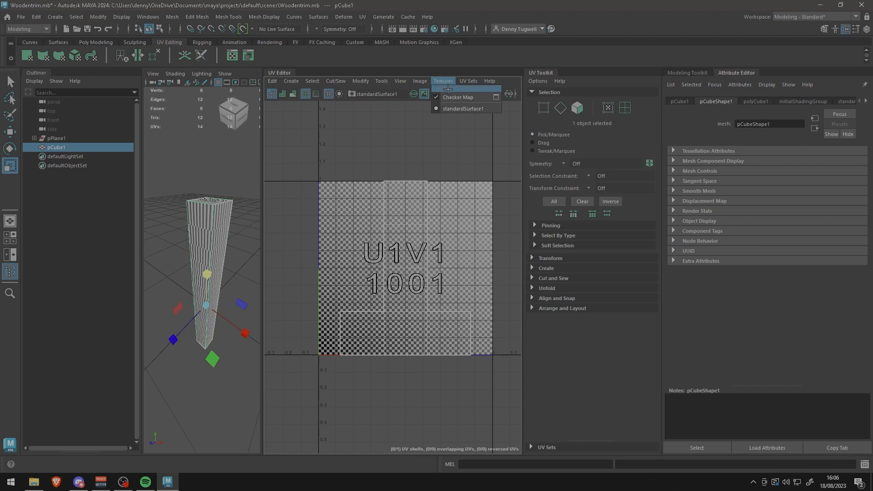
pyautogui.click(211, 242)
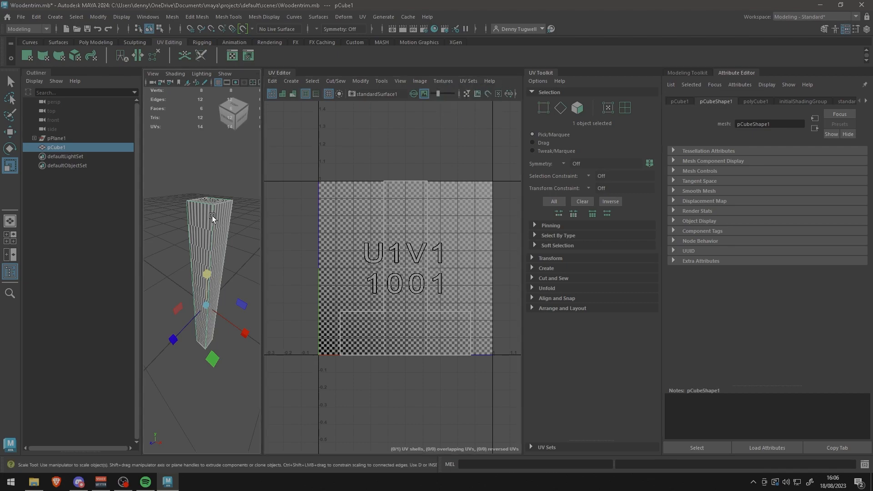
pyautogui.moveTo(212, 213); pyautogui.dragTo(226, 447, button='right')
pyautogui.click(316, 219)
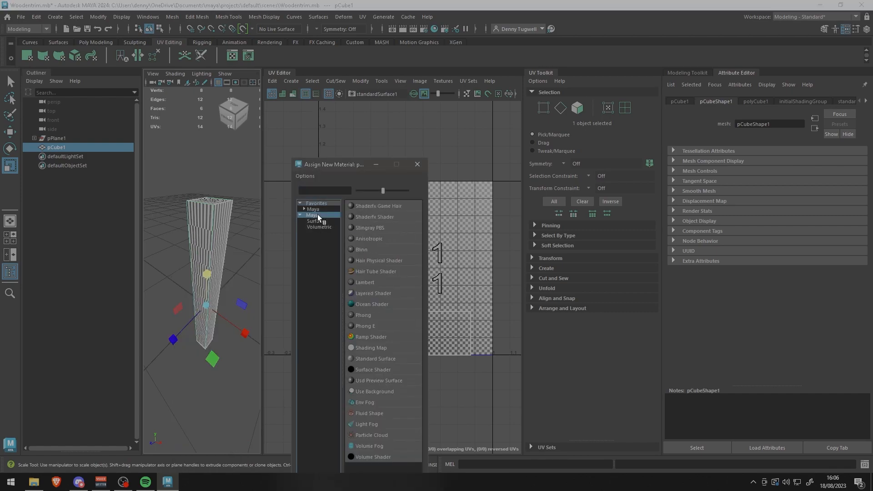
pyautogui.click(380, 228)
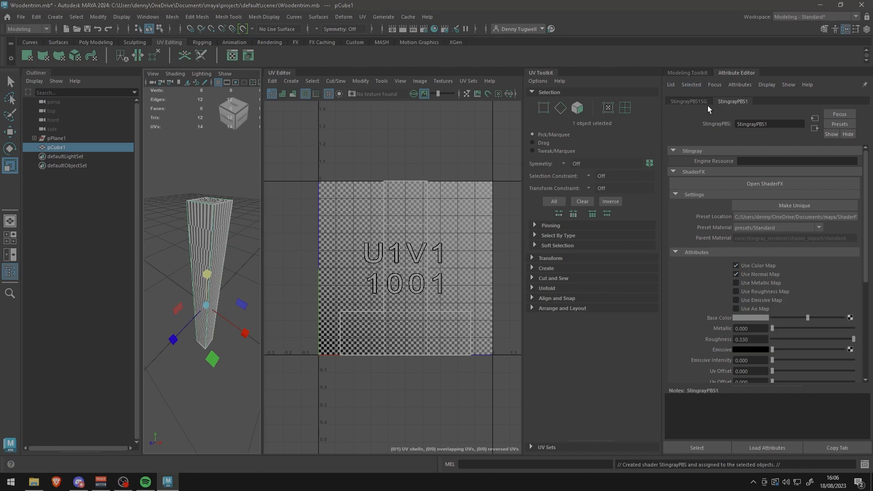
# Assign the AlbedoTransparency texture from the Desktop's WoodenTrim folder to the post material's base colour.
pyautogui.click(768, 284)
pyautogui.click(845, 297)
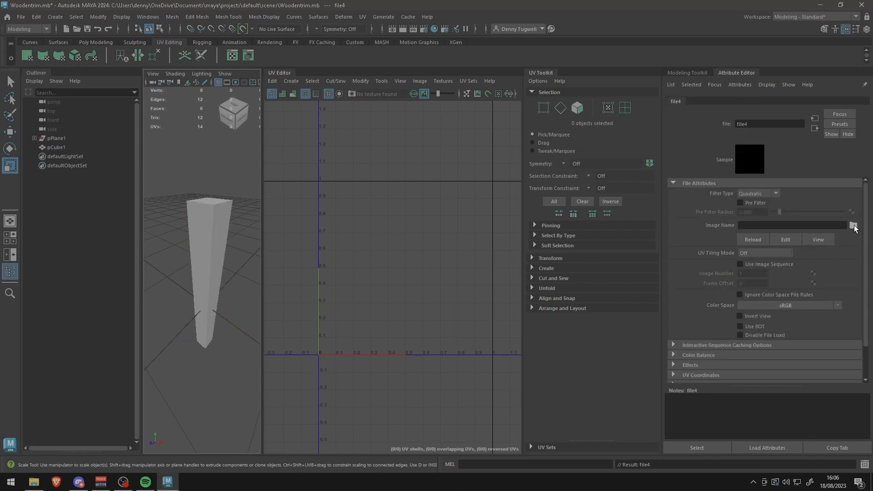
pyautogui.click(853, 226)
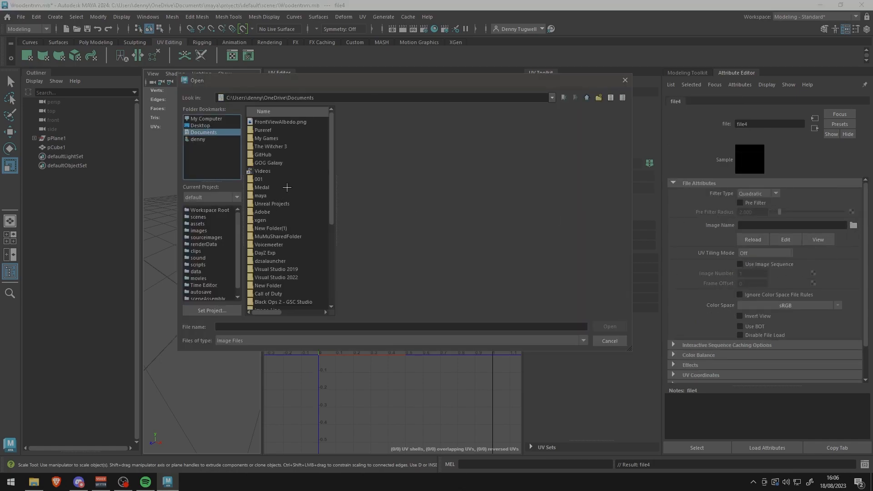
pyautogui.click(215, 126)
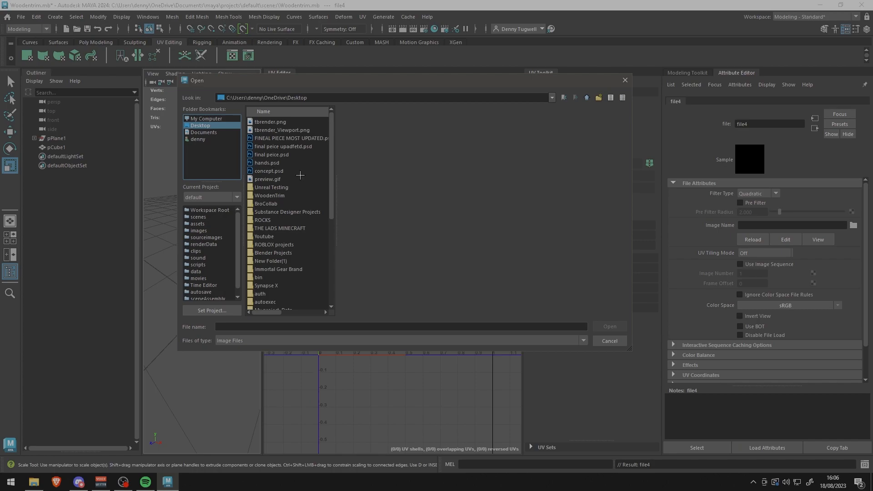
pyautogui.doubleClick(281, 194)
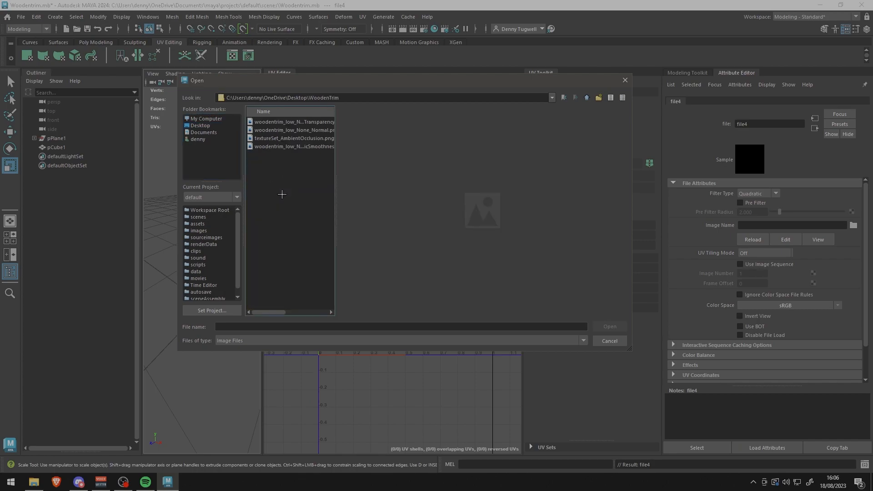
pyautogui.click(316, 121)
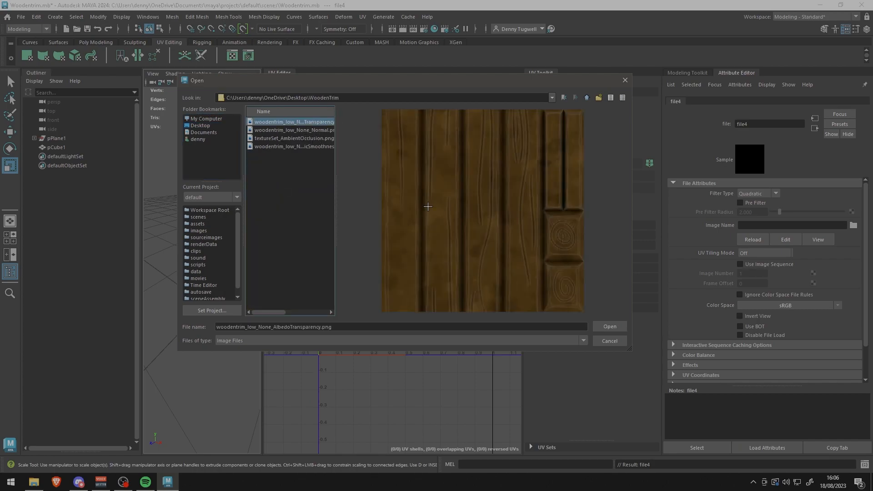
pyautogui.click(610, 326)
# Assign woodentrim_low_None_Normal.png from the WoodenTrim folder to the post material's normal map.
pyautogui.click(208, 233)
pyautogui.moveTo(208, 232); pyautogui.dragTo(215, 430, button='right')
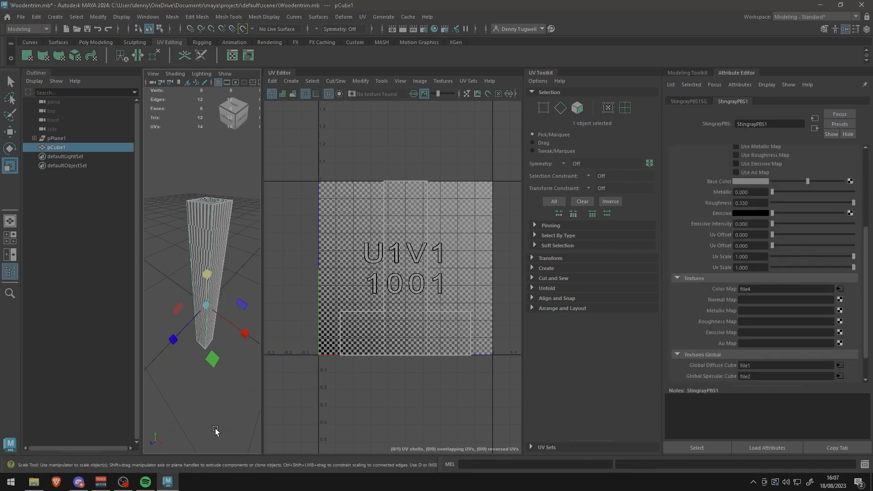
pyautogui.click(840, 301)
pyautogui.click(853, 199)
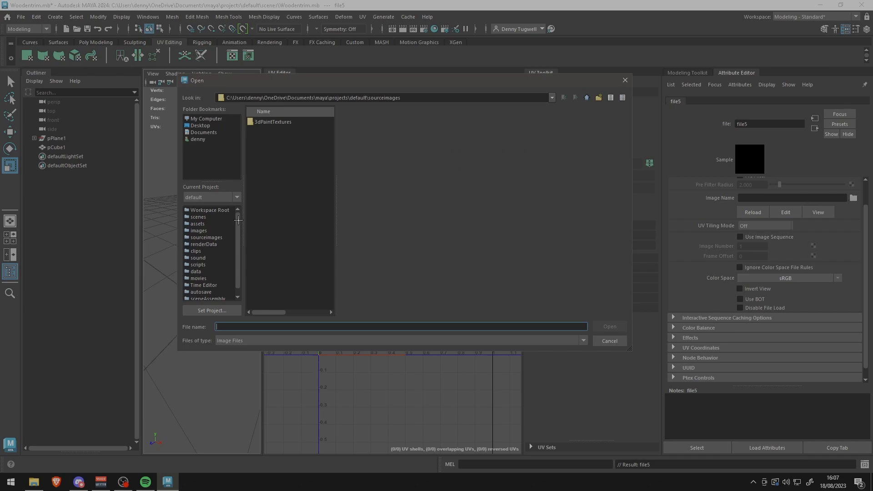
pyautogui.click(201, 125)
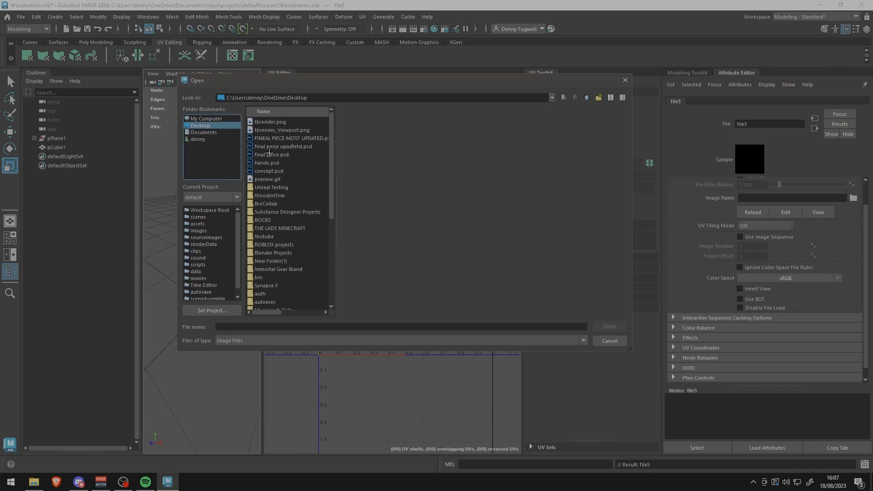
pyautogui.doubleClick(282, 196)
pyautogui.click(313, 130)
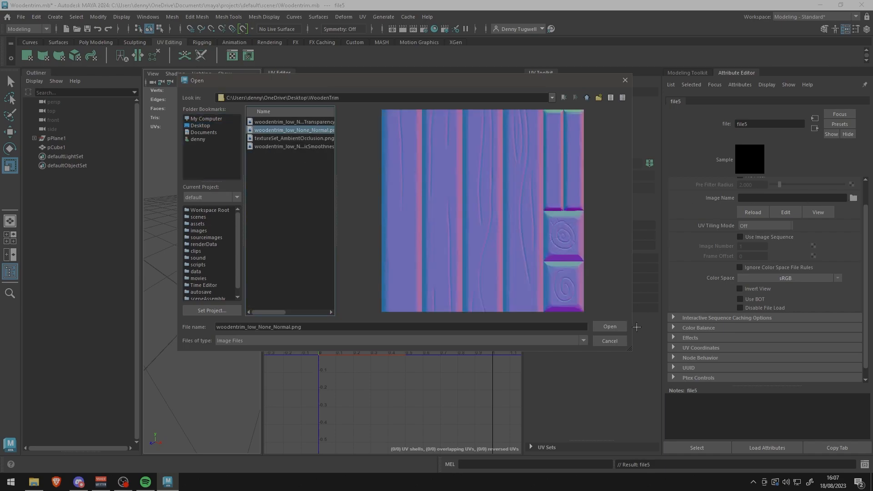
pyautogui.click(610, 326)
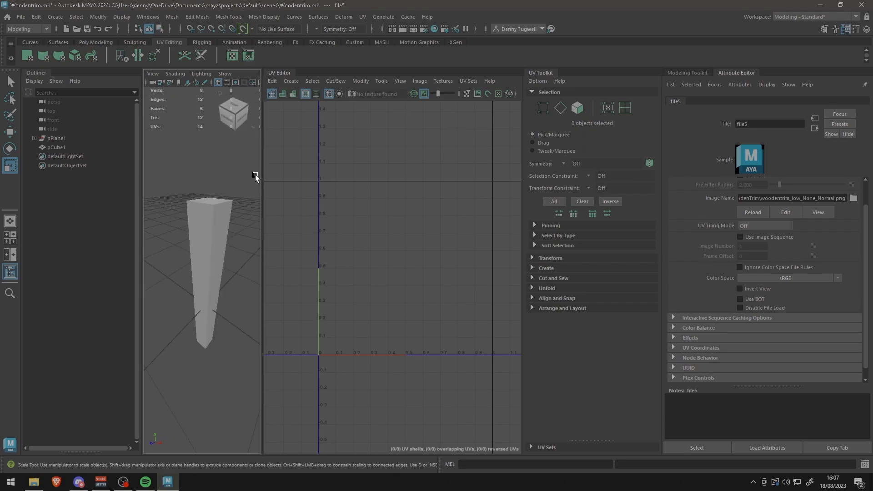
# Turn on textured display in the 3D viewport and make the viewport somewhat wider.
pyautogui.moveTo(263, 181); pyautogui.dragTo(353, 101)
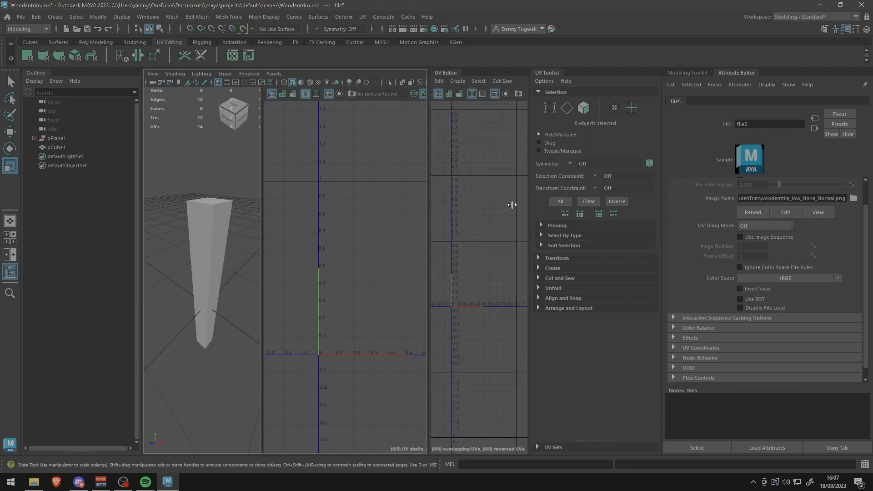
pyautogui.click(318, 82)
pyautogui.moveTo(428, 231); pyautogui.dragTo(316, 232)
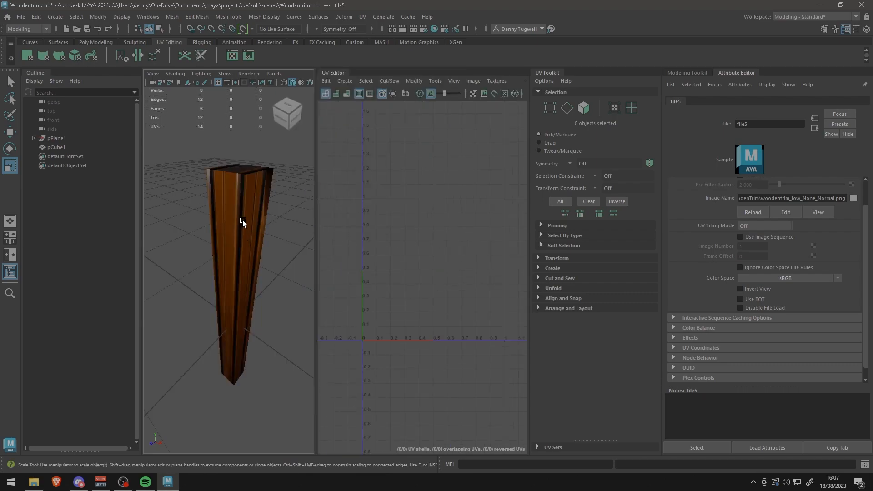
# Show the wood albedo texture behind the post's UVs in place of the checker map.
pyautogui.click(230, 245)
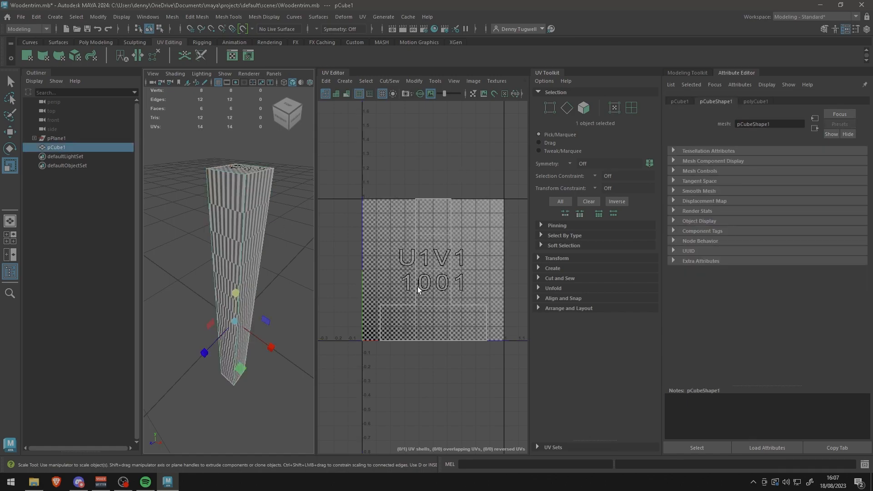
pyautogui.scroll(2, 421, 273)
pyautogui.click(472, 81)
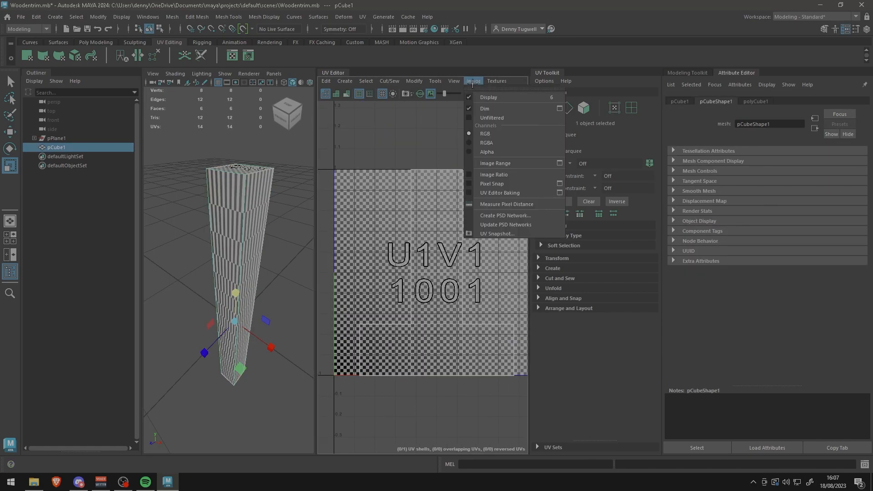
pyautogui.moveTo(497, 82)
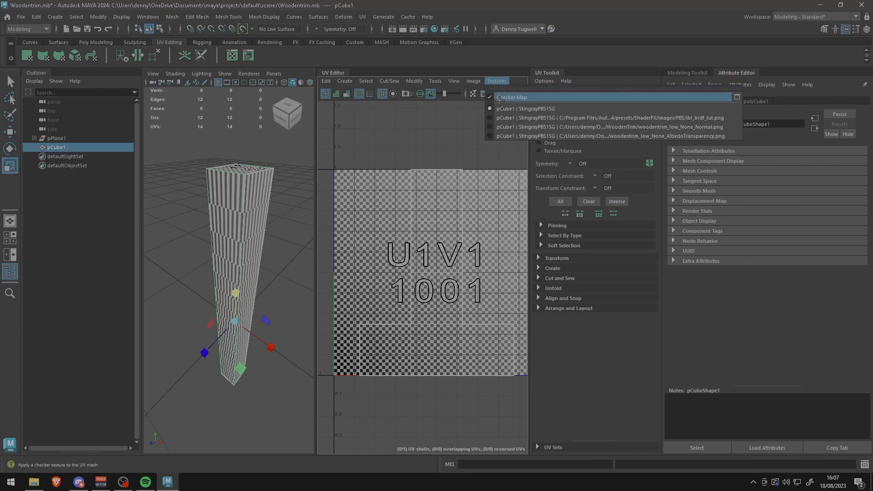
pyautogui.click(509, 135)
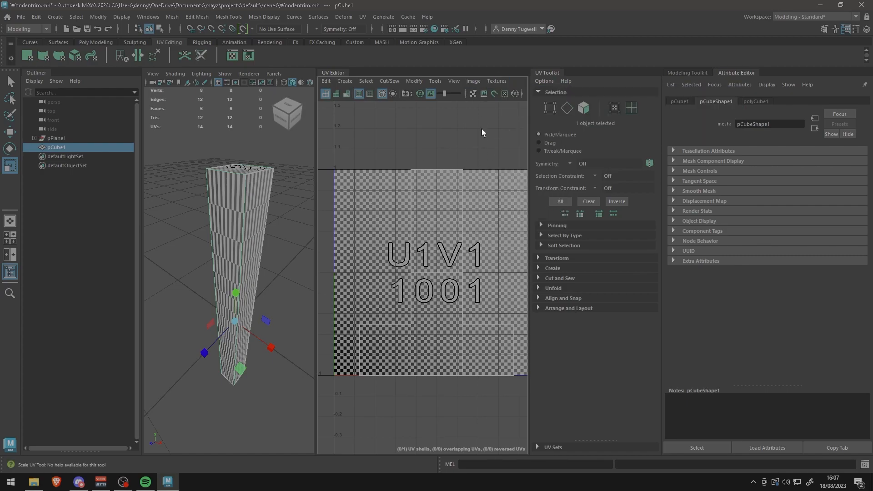
pyautogui.scroll(2, 426, 150)
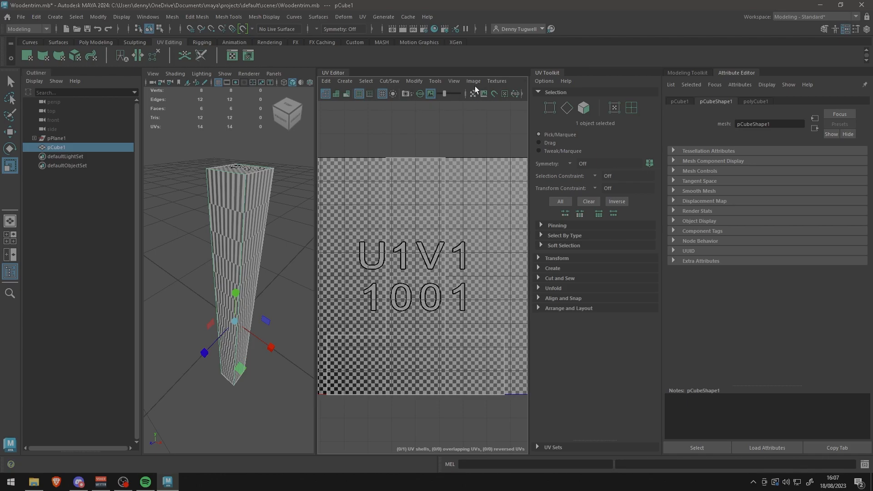
pyautogui.click(496, 82)
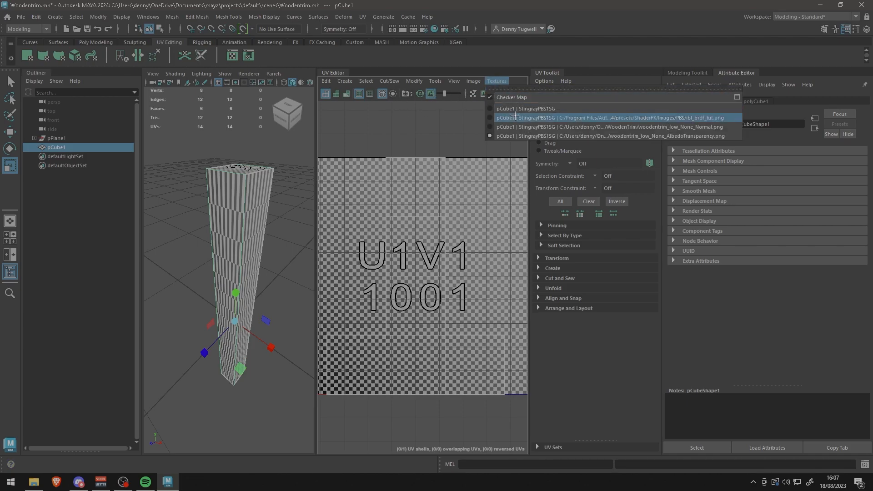
pyautogui.click(489, 96)
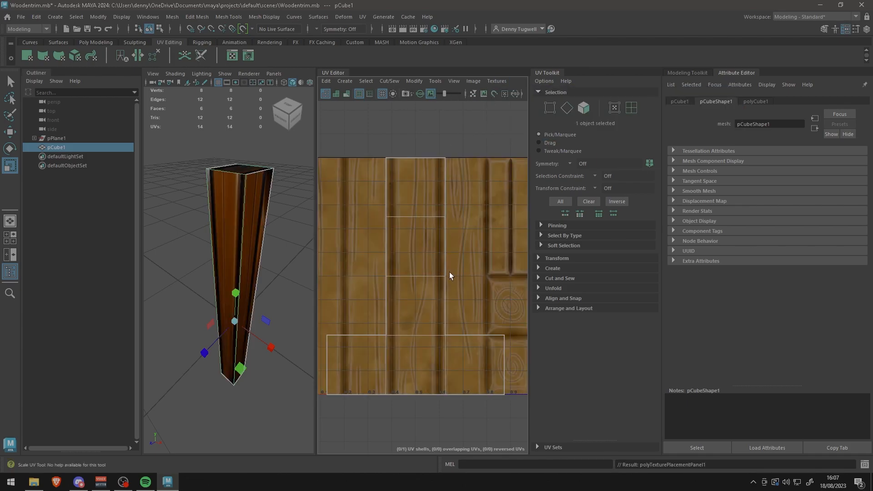
# Select the face at the bottom centre of the post's UV layout and cut its UV borders.
pyautogui.scroll(-3, 449, 268)
pyautogui.scroll(4, 456, 258)
pyautogui.moveTo(427, 175); pyautogui.dragTo(426, 197, button='right')
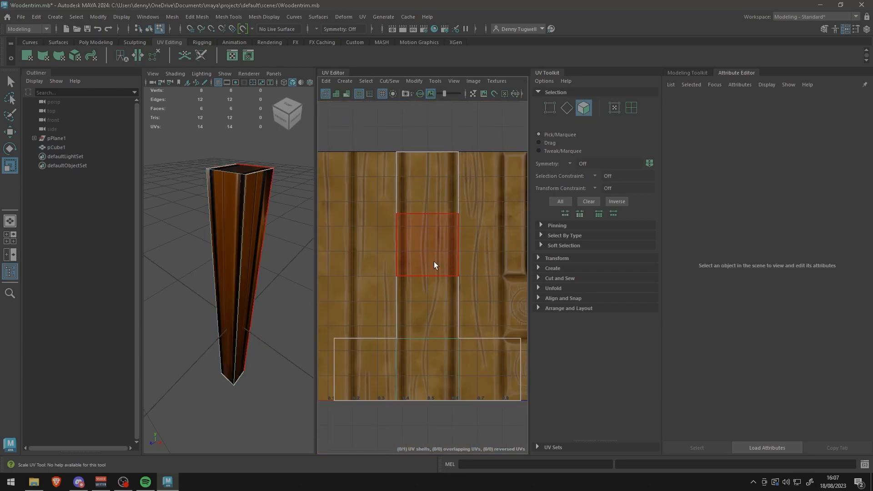
pyautogui.click(434, 361)
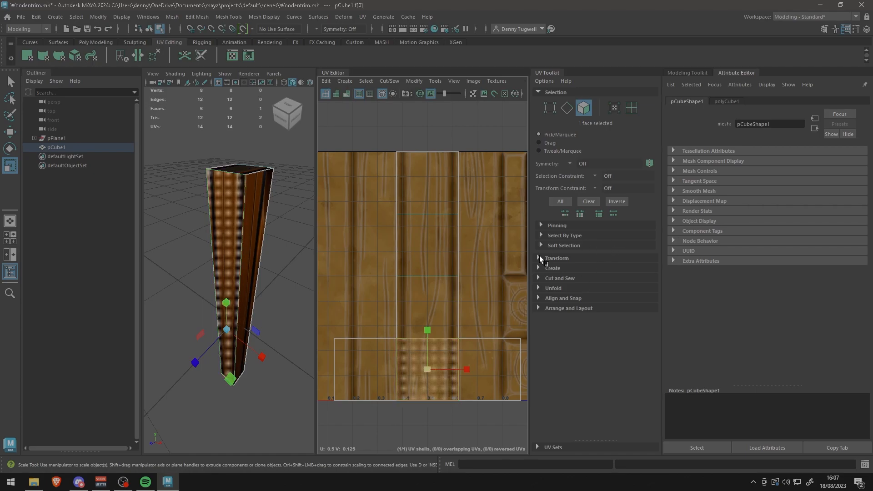
pyautogui.click(538, 278)
pyautogui.click(560, 303)
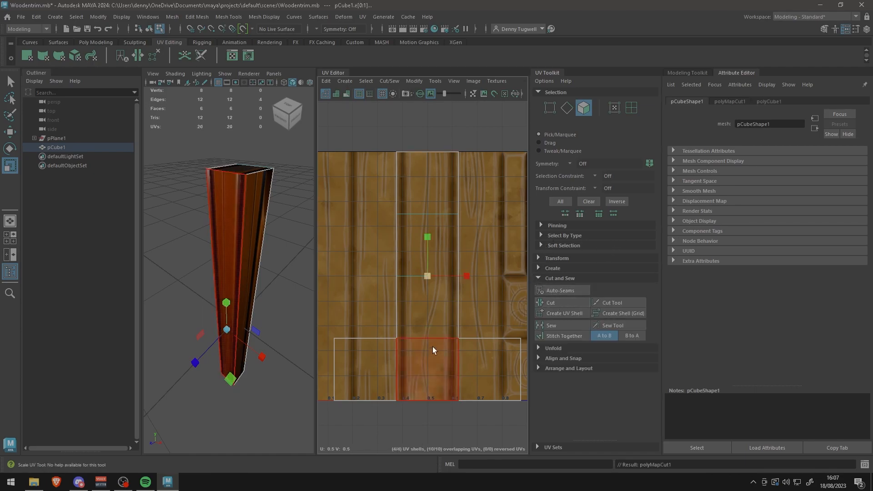
pyautogui.press('w')
pyautogui.moveTo(427, 275); pyautogui.dragTo(414, 223)
pyautogui.hotkey('ctrl', 'z')
# Separate the bottom centre face's UVs, move them to the top of the first wood plank, and narrow them to about its width.
pyautogui.moveTo(423, 338); pyautogui.dragTo(430, 361, button='right')
pyautogui.click(561, 302)
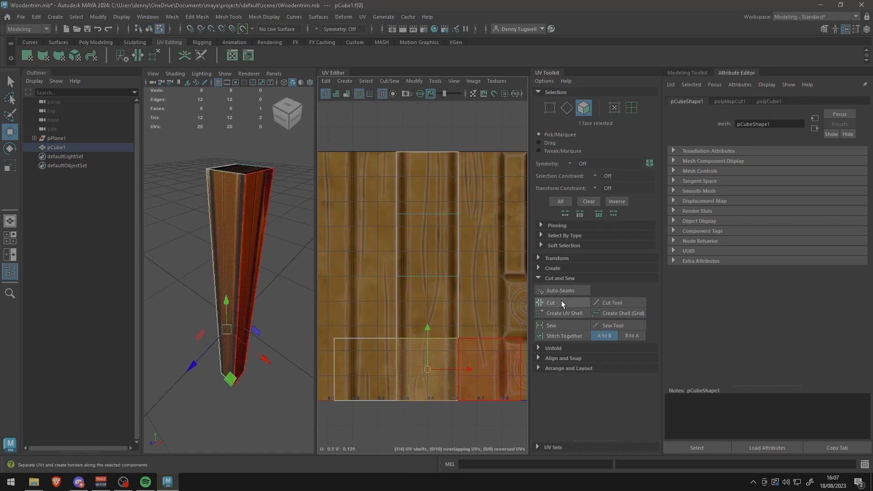
pyautogui.click(436, 356)
pyautogui.moveTo(432, 354); pyautogui.dragTo(399, 217)
pyautogui.keyDown('alt'); pyautogui.moveTo(461, 307); pyautogui.dragTo(485, 303, button='middle'); pyautogui.keyUp('alt')
pyautogui.keyDown('alt'); pyautogui.moveTo(269, 308); pyautogui.dragTo(274, 274); pyautogui.keyUp('alt')
pyautogui.keyDown('alt'); pyautogui.moveTo(452, 244); pyautogui.dragTo(477, 252, button='middle'); pyautogui.keyUp('alt')
pyautogui.moveTo(446, 235); pyautogui.dragTo(417, 185)
pyautogui.press('r')
pyautogui.press('w')
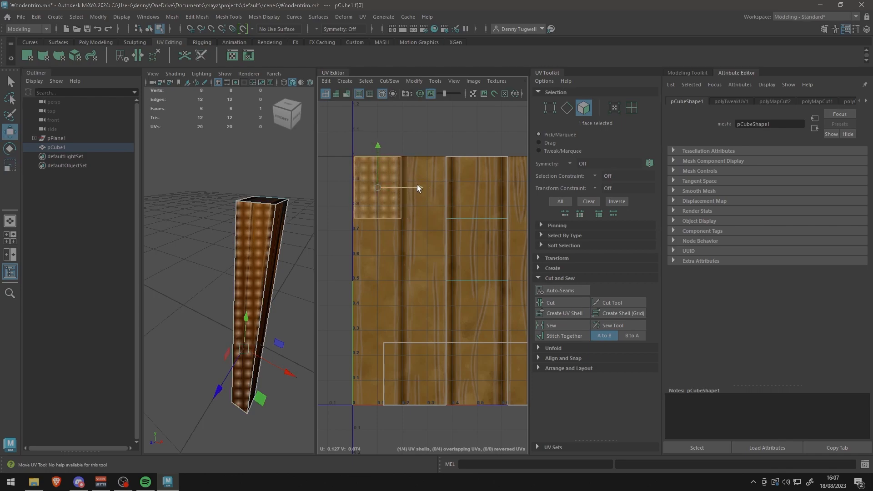
# Nudge the separated UV shell sideways and align its left edge with the left border of the texture.
pyautogui.scroll(5, 417, 186)
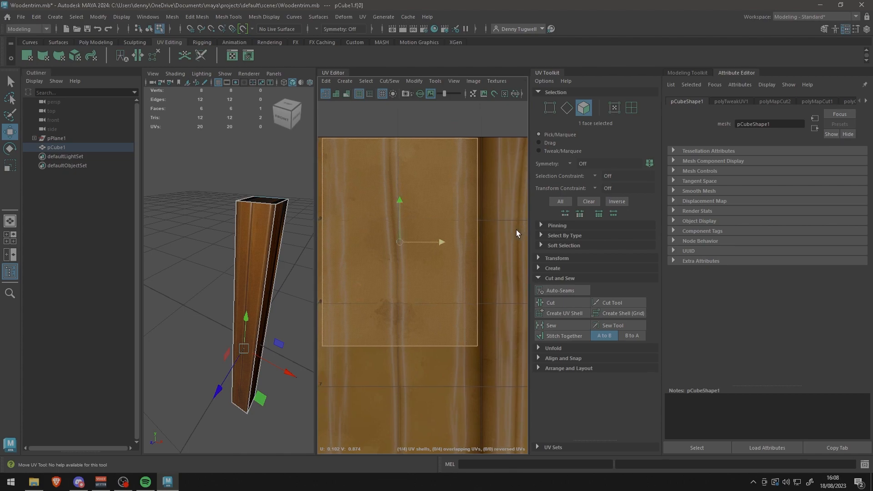
pyautogui.moveTo(440, 238)
pyautogui.mouseDown()
pyautogui.moveTo(418, 238)
pyautogui.moveTo(438, 239)
pyautogui.mouseUp()
pyautogui.keyDown('alt'); pyautogui.moveTo(439, 241); pyautogui.dragTo(450, 246, button='middle'); pyautogui.keyUp('alt')
pyautogui.scroll(2, 450, 246)
pyautogui.moveTo(372, 170); pyautogui.dragTo(371, 146, button='right')
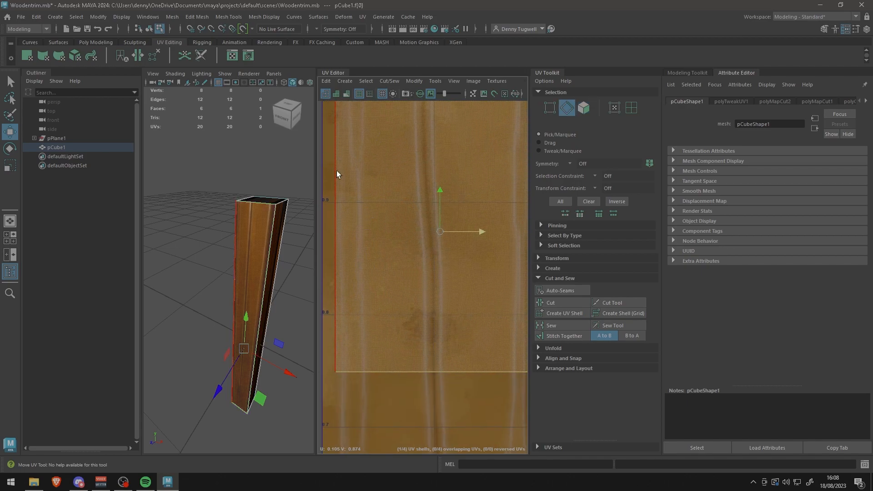
pyautogui.click(337, 170)
pyautogui.scroll(-5, 345, 184)
pyautogui.scroll(-3, 414, 277)
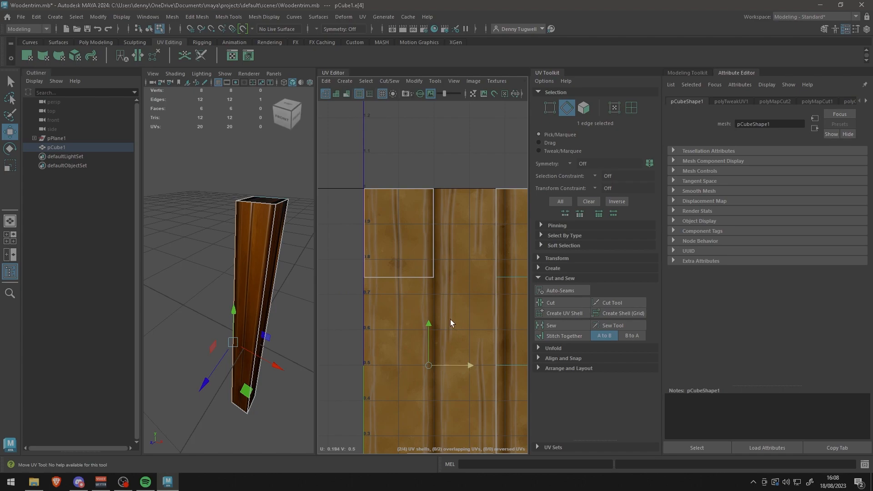
# Stretch the separated UV shell vertically and move it down over the first plank.
pyautogui.moveTo(417, 198); pyautogui.dragTo(410, 233, button='right')
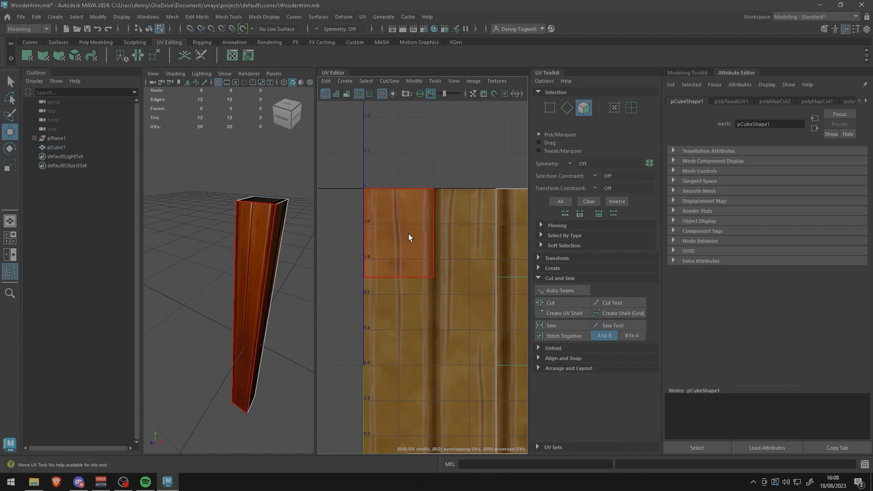
pyautogui.click(408, 234)
pyautogui.press('r')
pyautogui.moveTo(399, 194); pyautogui.dragTo(408, 119)
pyautogui.scroll(-3, 409, 119)
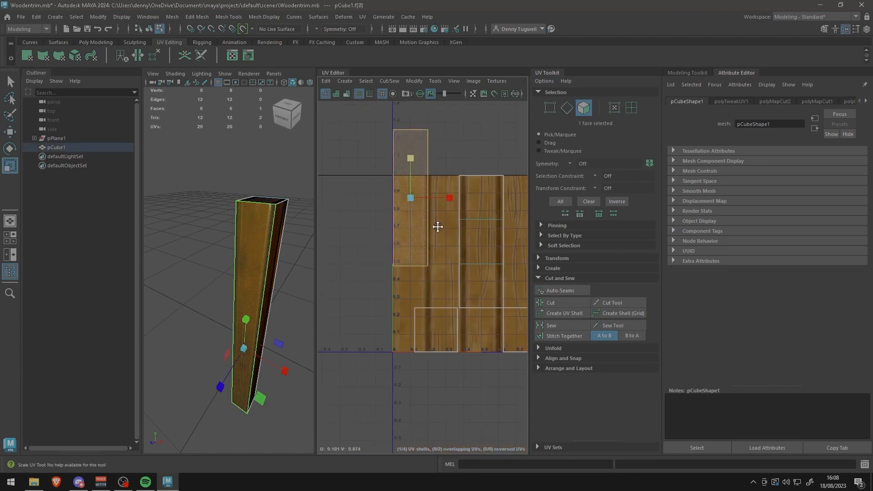
pyautogui.press('w')
pyautogui.moveTo(413, 149); pyautogui.dragTo(409, 214)
# Fine-tune the stretched shell's height and position so it spans nearly the full texture height.
pyautogui.press('r')
pyautogui.press('w')
pyautogui.press('r')
pyautogui.press('w')
pyautogui.press('r')
pyautogui.hotkey('ctrl', 'z')
pyautogui.press('w')
pyautogui.press('r')
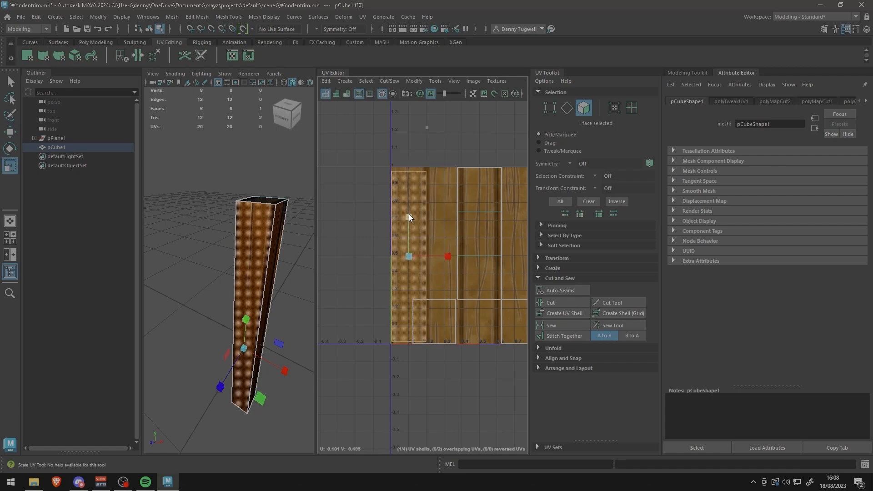
pyautogui.moveTo(409, 212); pyautogui.dragTo(409, 213)
# Return the post to object mode and clear the selection.
pyautogui.keyDown('alt'); pyautogui.moveTo(312, 257); pyautogui.dragTo(239, 209); pyautogui.keyUp('alt')
pyautogui.click(236, 222)
pyautogui.rightClick(257, 213)
pyautogui.click(301, 200)
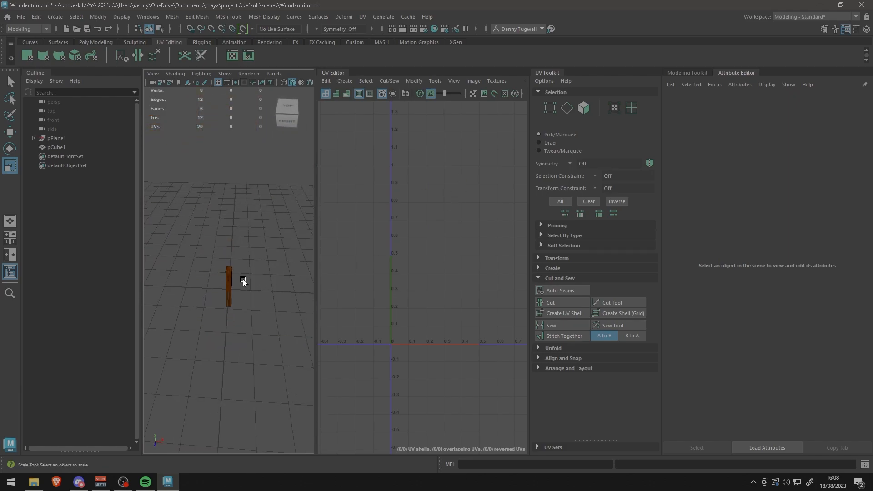
# Try to move the topmost face of the post's UV layout, and undo the move.
pyautogui.click(230, 274)
pyautogui.scroll(3, 435, 228)
pyautogui.rightClick(446, 176)
pyautogui.moveTo(446, 177); pyautogui.dragTo(446, 203, button='right')
pyautogui.click(446, 152)
pyautogui.scroll(-2, 462, 225)
pyautogui.keyDown('alt'); pyautogui.moveTo(463, 225); pyautogui.dragTo(423, 224, button='middle'); pyautogui.keyUp('alt')
pyautogui.press('w')
pyautogui.moveTo(401, 174); pyautogui.dragTo(455, 206)
pyautogui.hotkey('ctrl', 'z')
pyautogui.scroll(2, 454, 281)
pyautogui.scroll(-3, 441, 268)
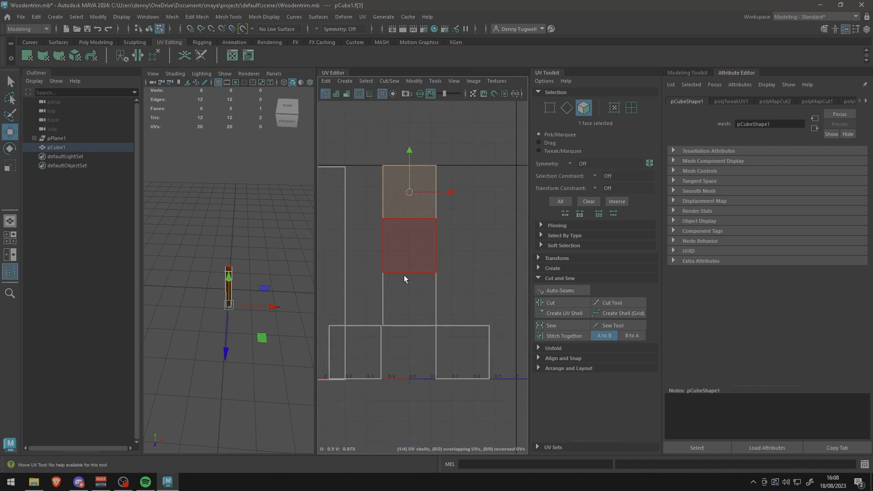
# Examine the textured face of the post from the front and side, and return to object mode.
pyautogui.keyDown('alt'); pyautogui.moveTo(195, 322); pyautogui.dragTo(244, 234); pyautogui.keyUp('alt')
pyautogui.keyDown('alt'); pyautogui.moveTo(255, 193); pyautogui.dragTo(252, 183); pyautogui.keyUp('alt')
pyautogui.keyDown('alt'); pyautogui.moveTo(249, 181); pyautogui.dragTo(238, 217, button='middle'); pyautogui.keyUp('alt')
pyautogui.scroll(5, 247, 217)
pyautogui.scroll(-2, 241, 217)
pyautogui.scroll(2, 239, 220)
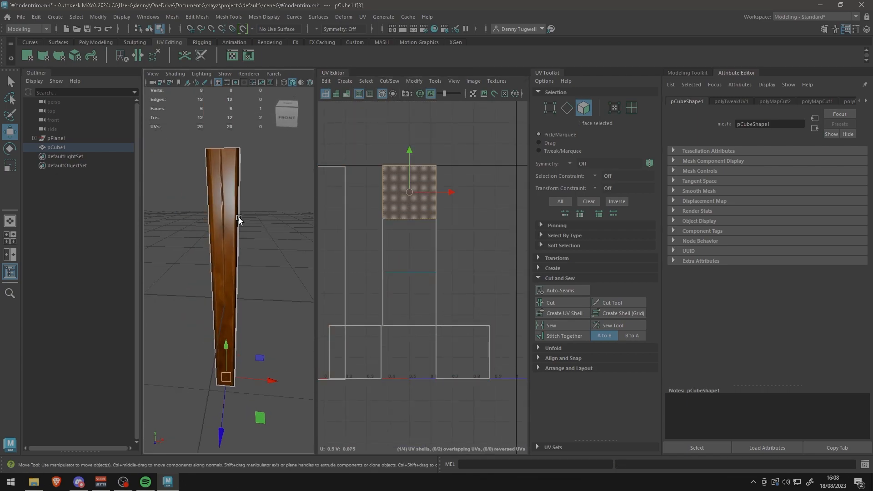
pyautogui.keyDown('alt'); pyautogui.moveTo(239, 217); pyautogui.dragTo(218, 243); pyautogui.keyUp('alt')
pyautogui.click(254, 205)
pyautogui.moveTo(253, 198); pyautogui.dragTo(275, 181, button='right')
pyautogui.click(275, 182)
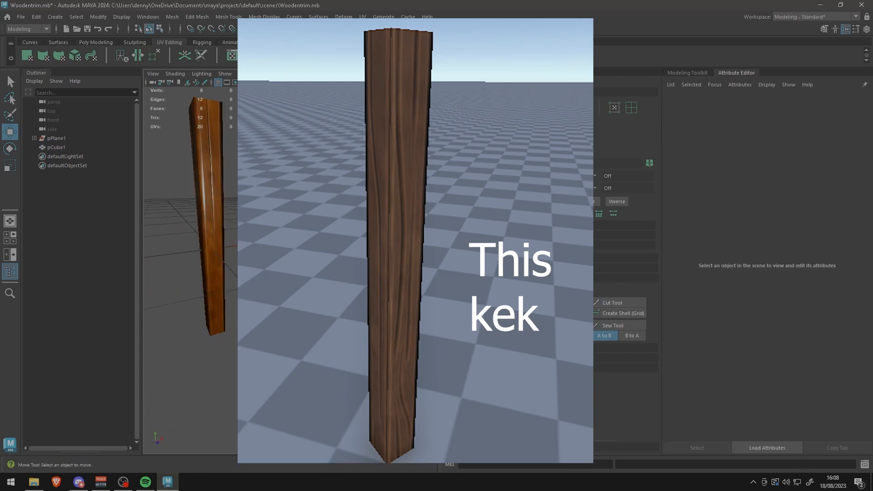
# Rotate the post slightly in the 3D viewport and deselect it.
pyautogui.click(207, 192)
pyautogui.press('e')
pyautogui.moveTo(219, 265)
pyautogui.mouseDown()
pyautogui.moveTo(171, 269)
pyautogui.moveTo(203, 268)
pyautogui.mouseUp()
pyautogui.click(273, 160)
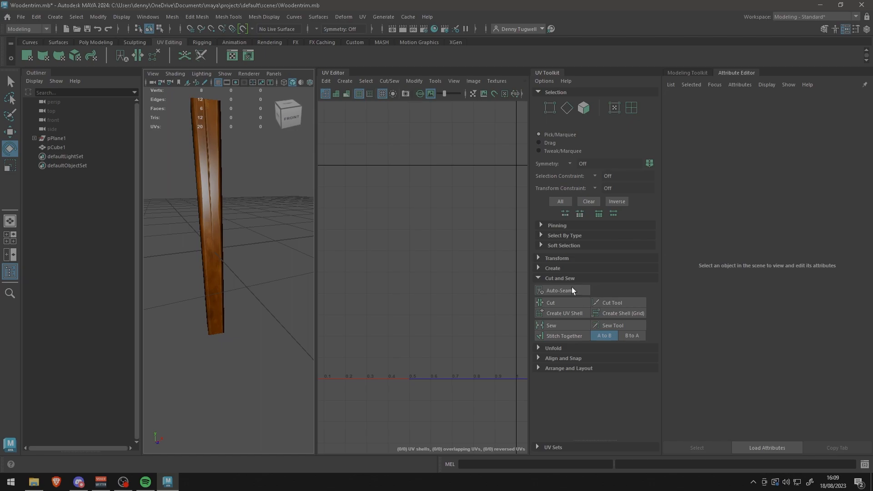
# Examine how the wood trim texture looks on the post from far away and close up.
pyautogui.scroll(-5, 192, 312)
pyautogui.keyDown('alt'); pyautogui.moveTo(258, 264); pyautogui.dragTo(241, 272); pyautogui.keyUp('alt')
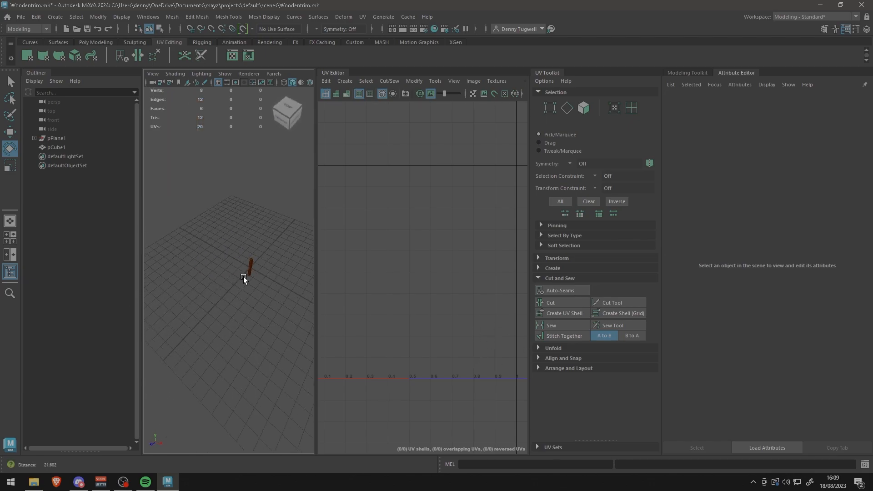
pyautogui.scroll(3, 243, 277)
pyautogui.scroll(3, 286, 267)
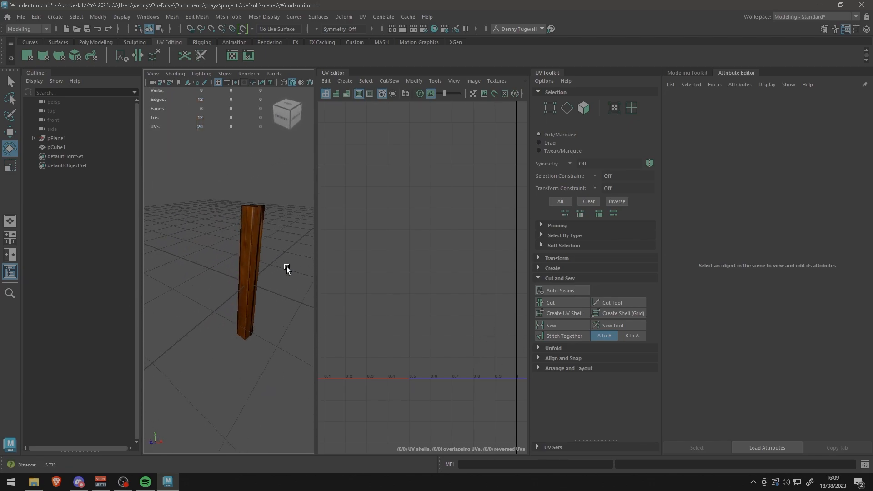
pyautogui.scroll(4, 286, 267)
pyautogui.scroll(-8, 241, 272)
pyautogui.scroll(10, 232, 273)
pyautogui.scroll(-2, 232, 274)
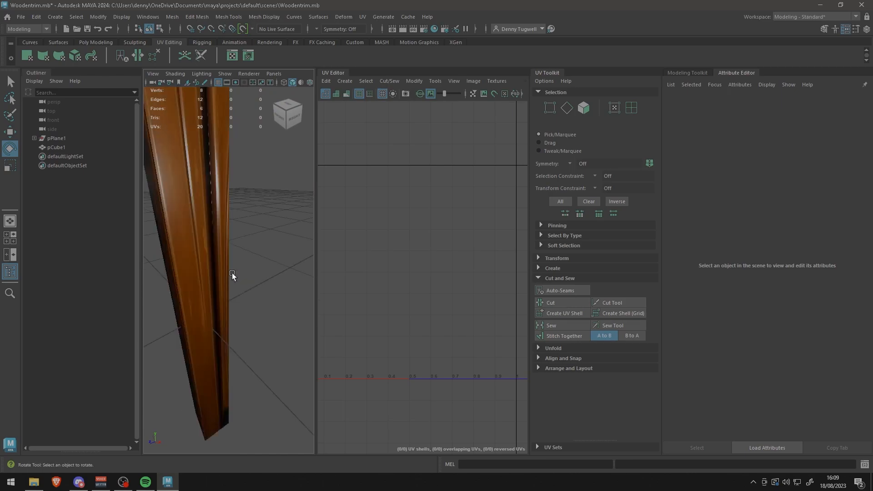